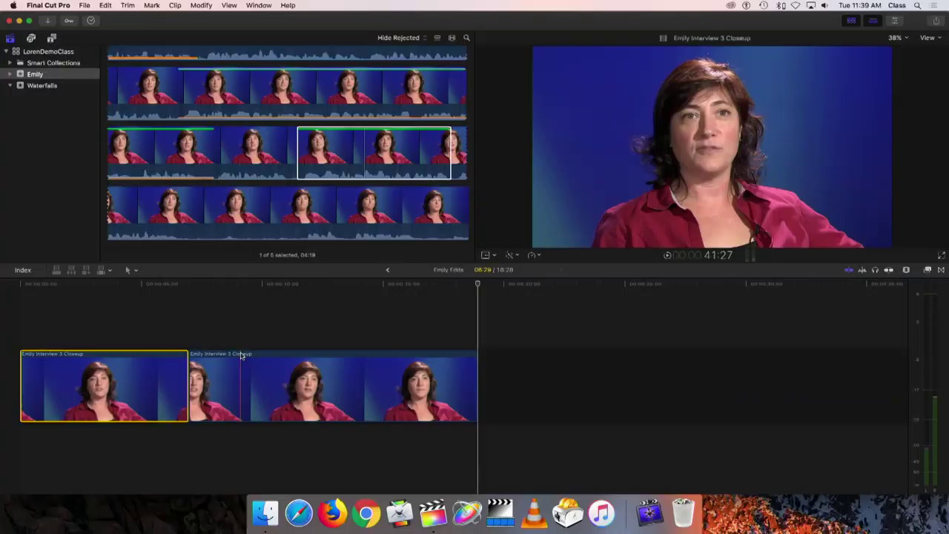
# Play back the interview jump cut from the second clip, then scroll the browser up.
pyautogui.click(242, 355)
pyautogui.press('space')
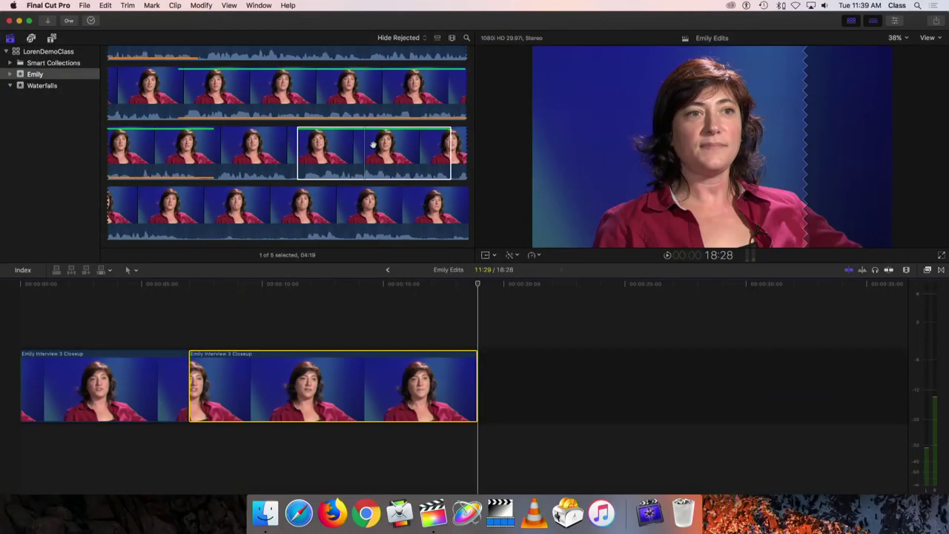
pyautogui.click(313, 132)
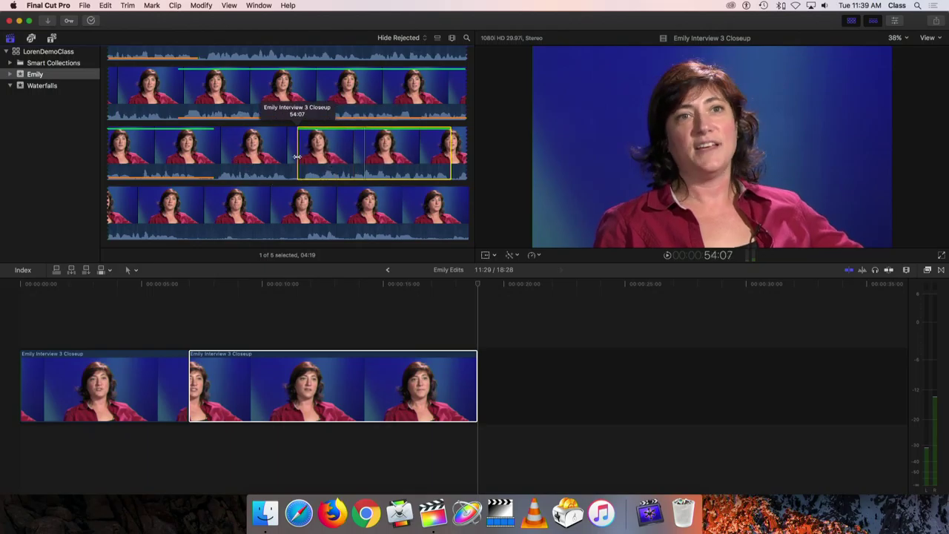
pyautogui.scroll(3, 297, 156)
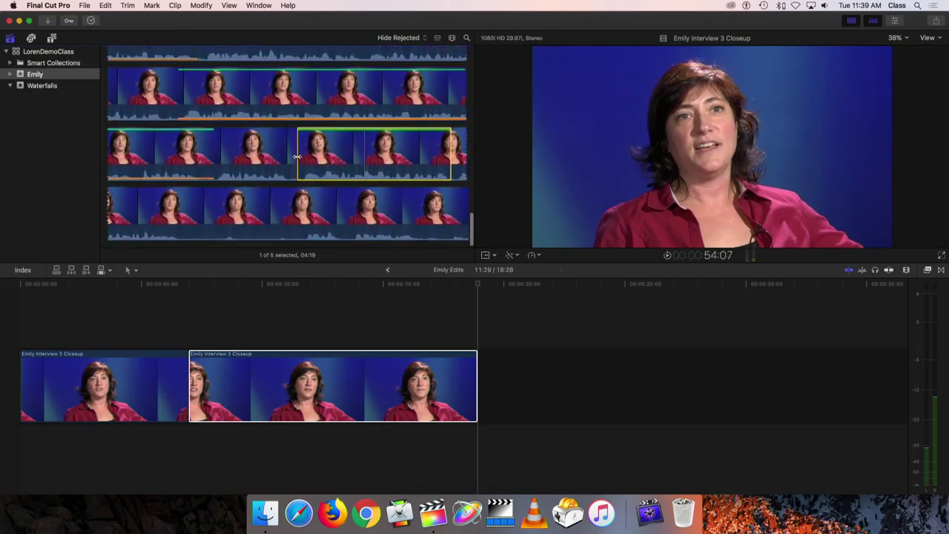
pyautogui.scroll(4, 297, 157)
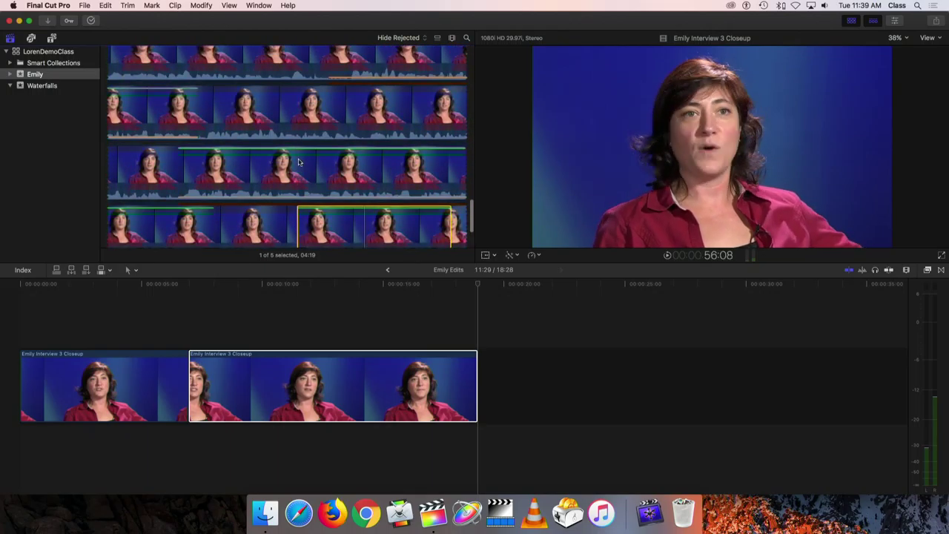
pyautogui.moveTo(469, 201); pyautogui.dragTo(476, 67)
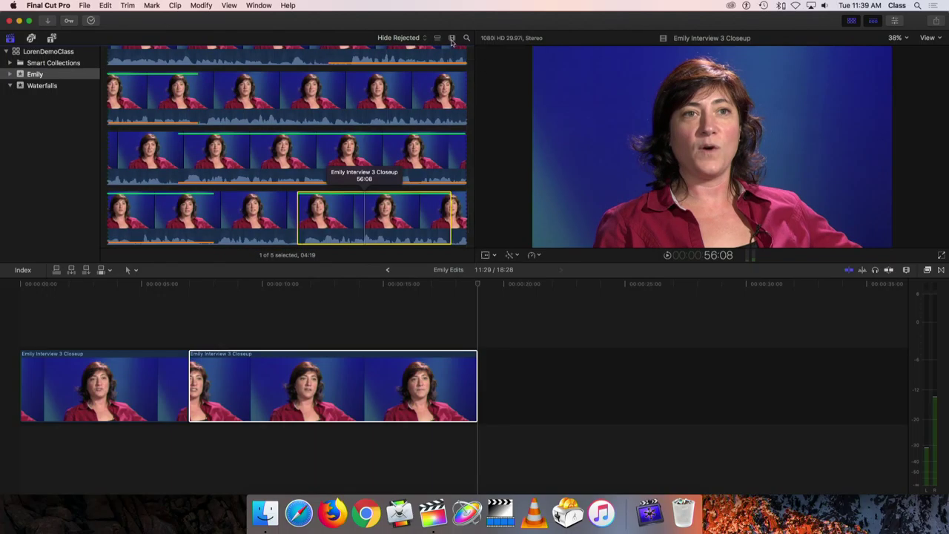
# Show browser clips as filmstrips with one thumbnail per 2 seconds, scrolled to the top.
pyautogui.click(452, 39)
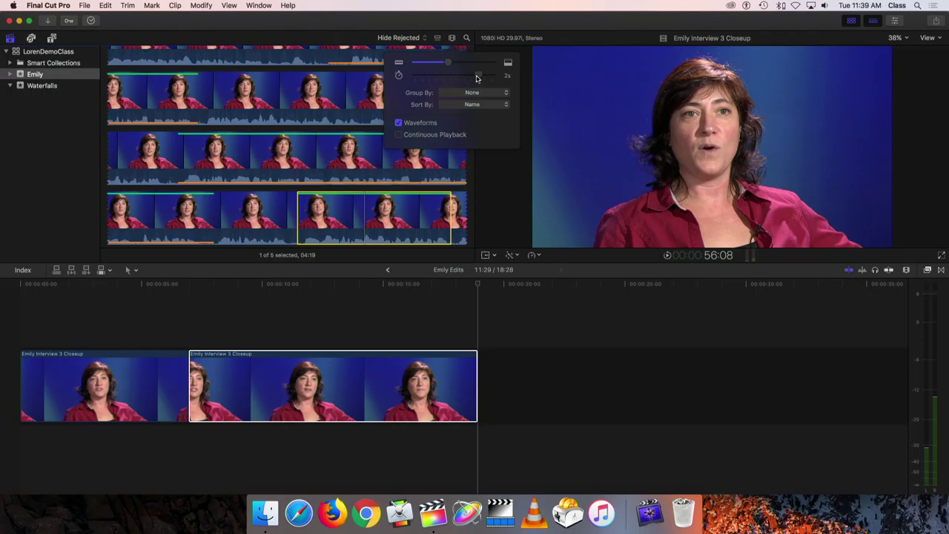
pyautogui.moveTo(477, 78); pyautogui.dragTo(448, 77)
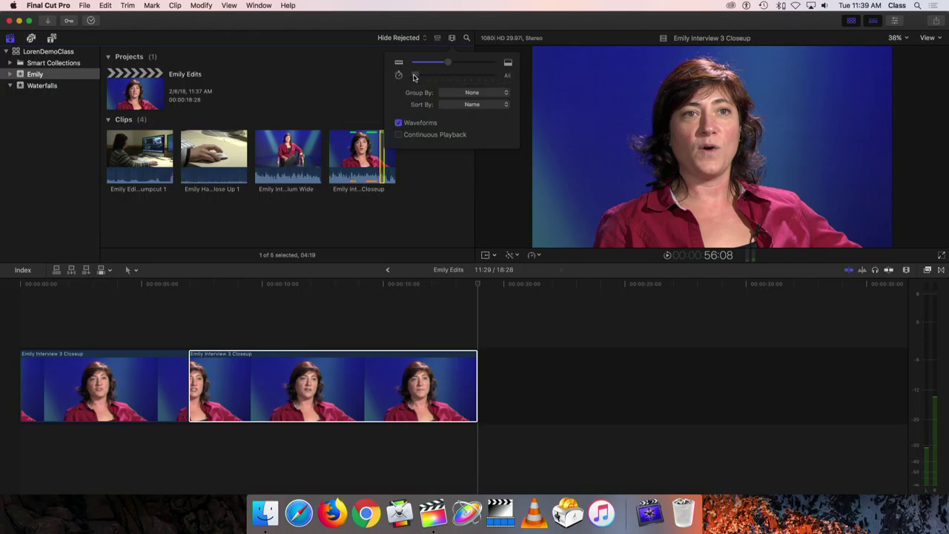
pyautogui.moveTo(415, 77); pyautogui.dragTo(464, 80)
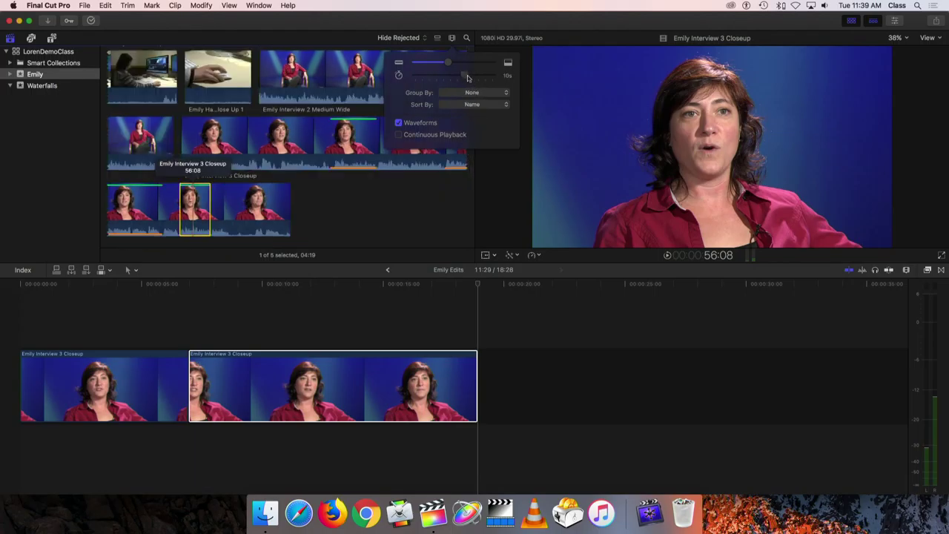
pyautogui.moveTo(468, 78); pyautogui.dragTo(476, 80)
pyautogui.click(483, 195)
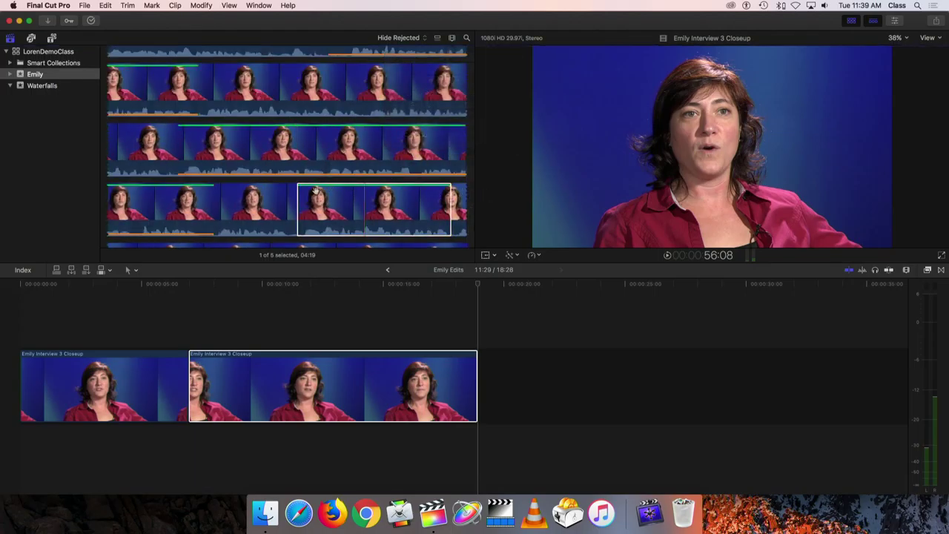
pyautogui.scroll(2, 313, 197)
pyautogui.scroll(10, 313, 197)
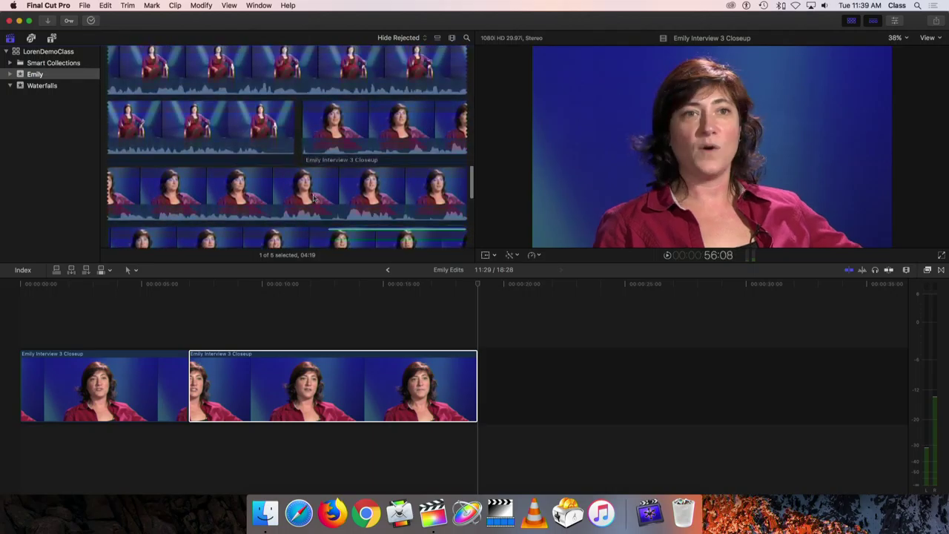
pyautogui.scroll(5, 314, 197)
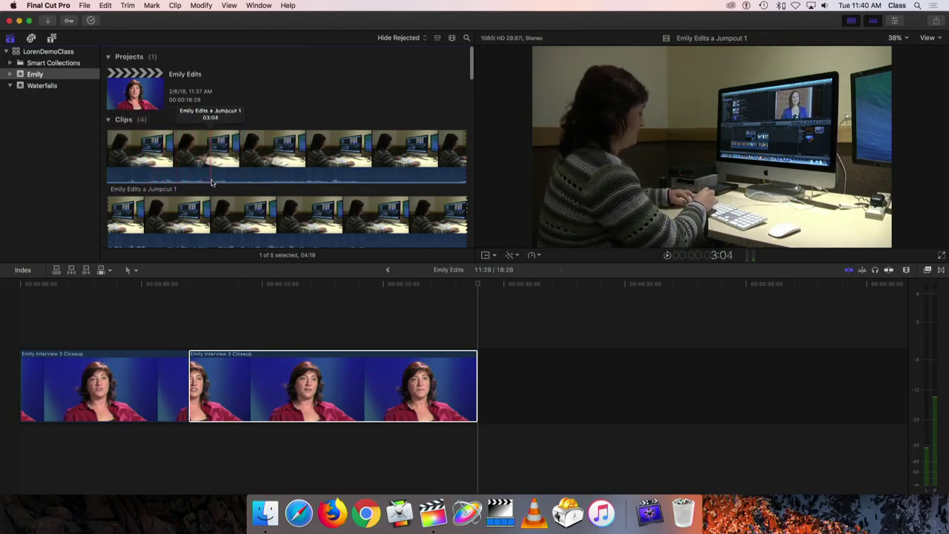
# Skim the Emily Edits a Jumpcut 1 filmstrip and mark a 4:17 range with I and O.
pyautogui.scroll(-5, 206, 215)
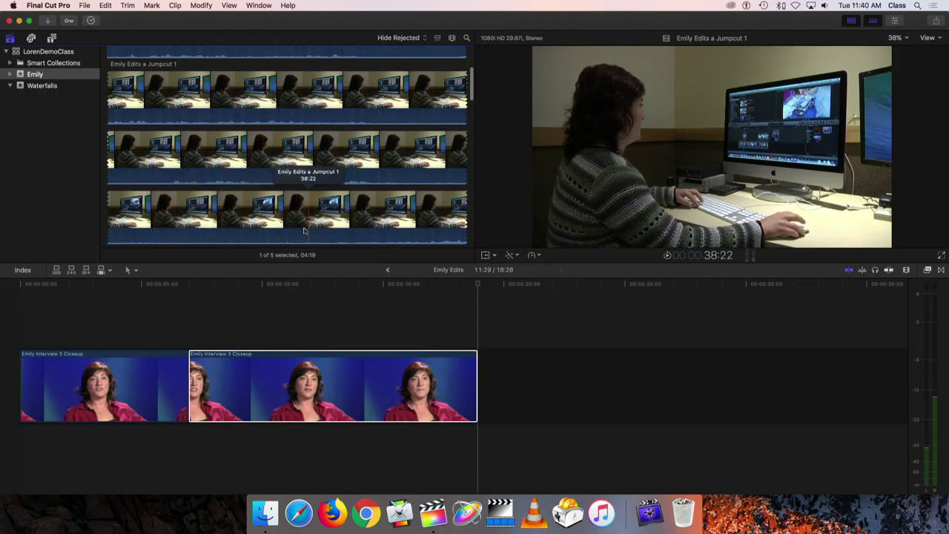
pyautogui.scroll(-3, 273, 231)
pyautogui.scroll(5, 274, 232)
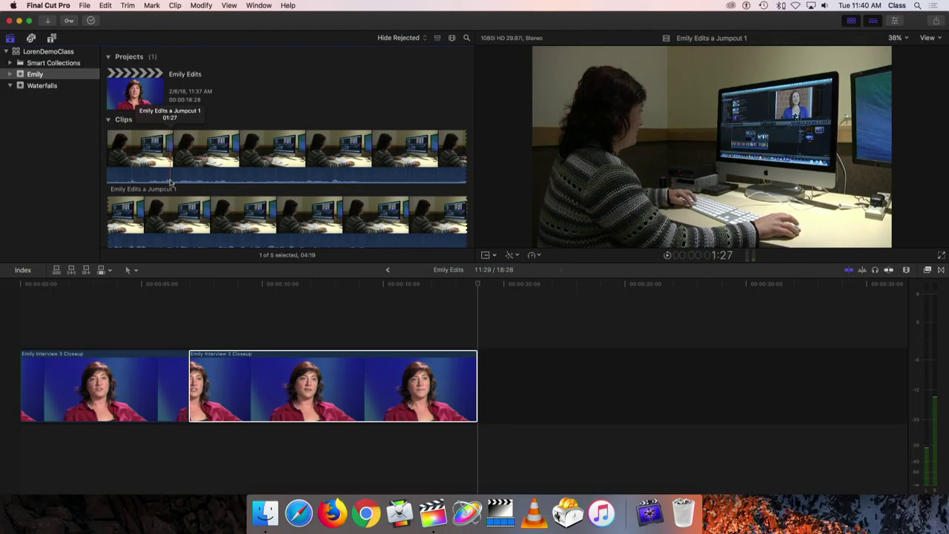
pyautogui.press('i')
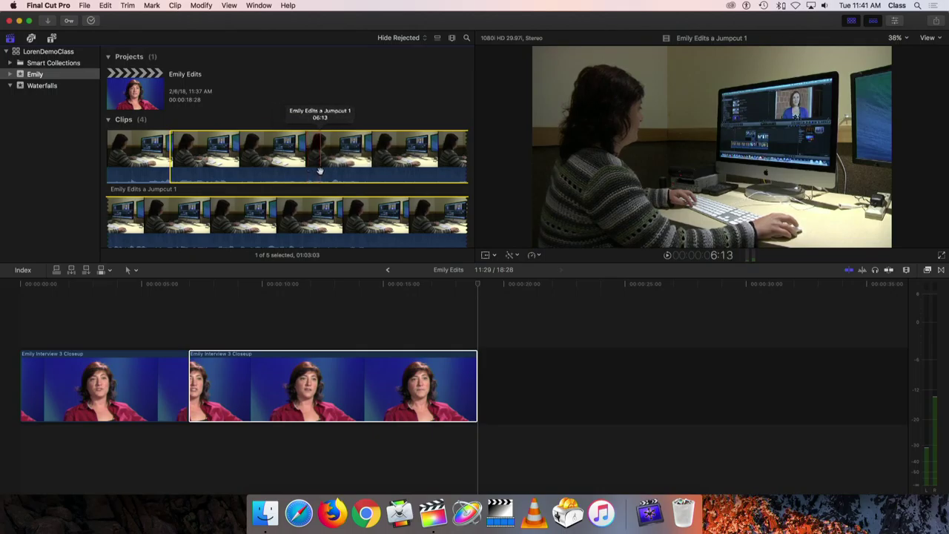
pyautogui.press('o')
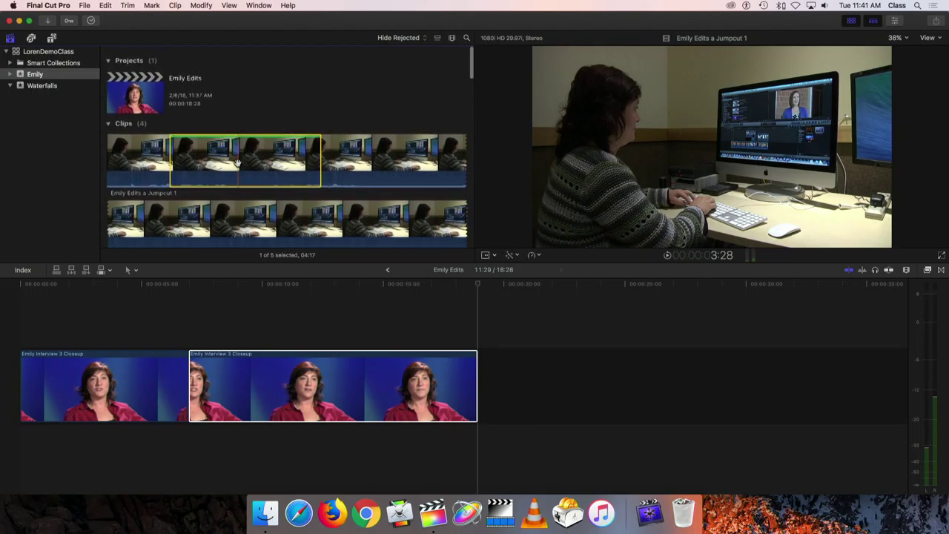
# Mark a 3:26 range in Emily Hand Clicking Close Up 1 as a favorite.
pyautogui.scroll(-5, 237, 163)
pyautogui.scroll(-8, 238, 168)
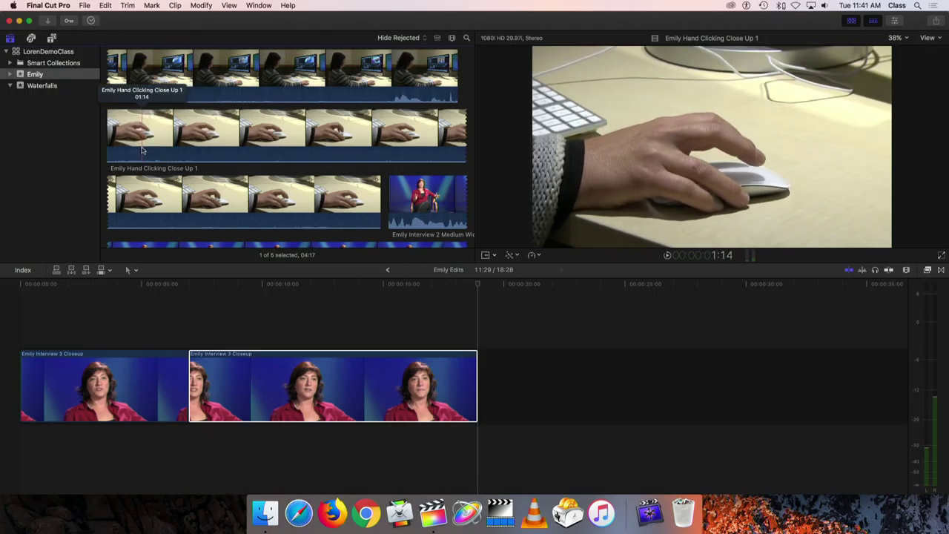
pyautogui.click(143, 150)
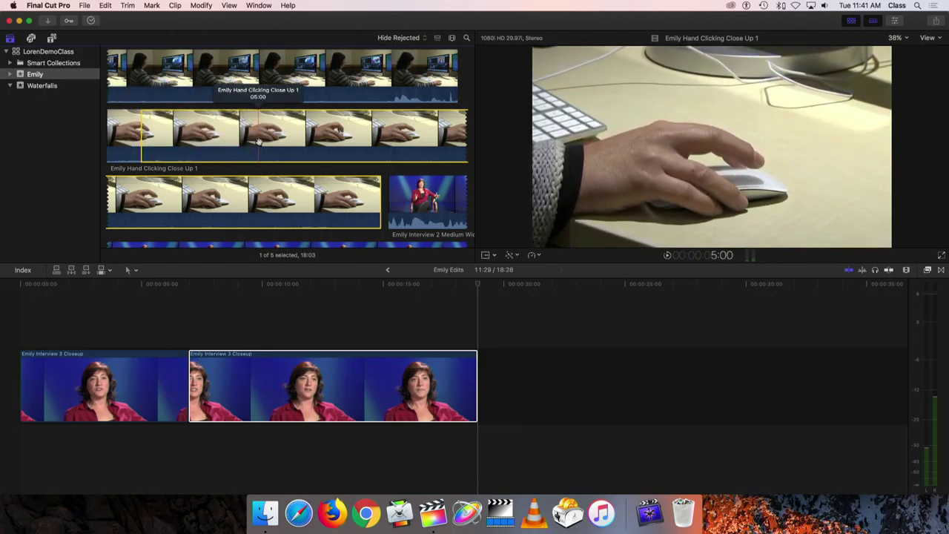
pyautogui.press('o')
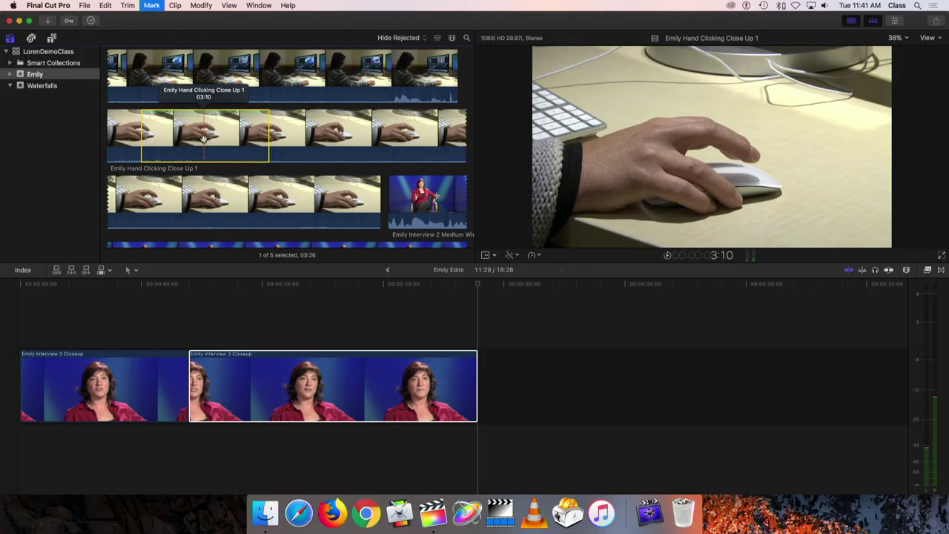
pyautogui.scroll(5, 205, 141)
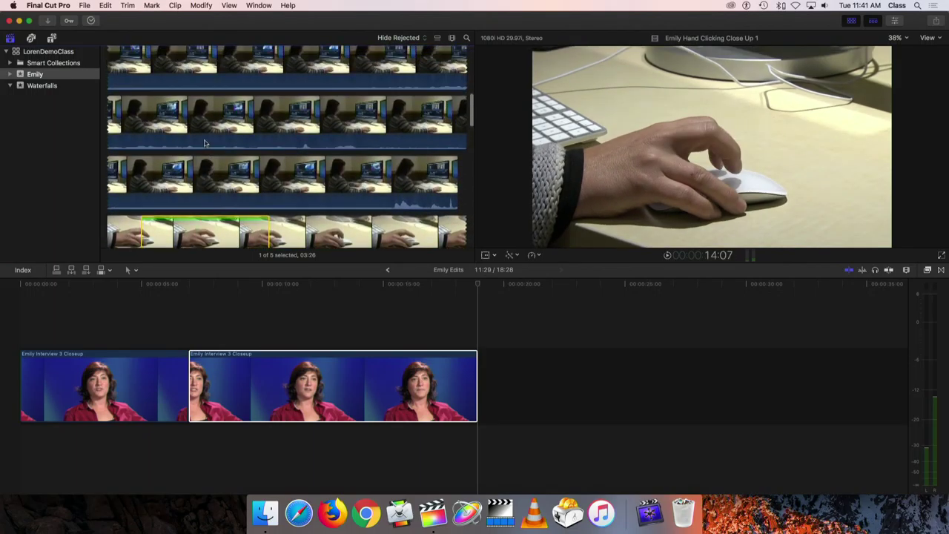
pyautogui.scroll(8, 205, 143)
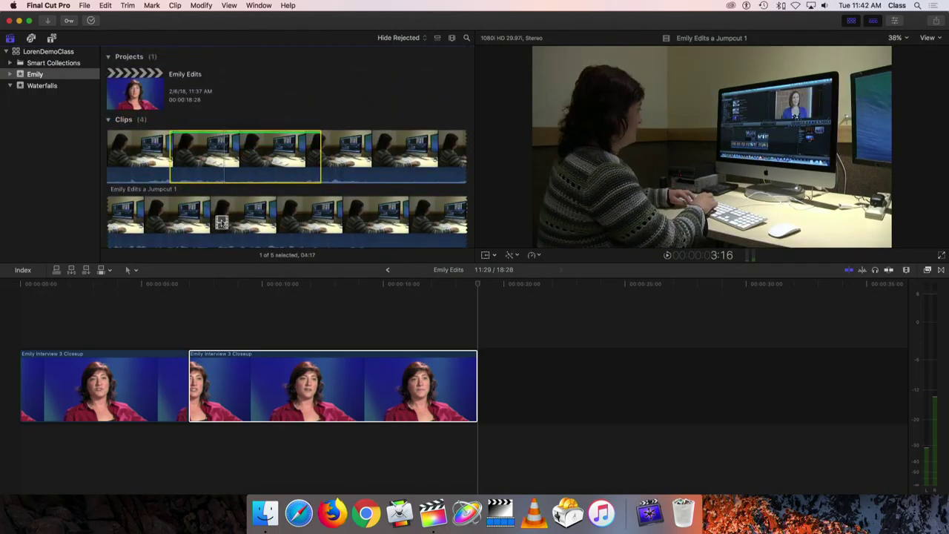
# Connect the 4:17 Emily Edits a Jumpcut 1 range above the interview clips, covering the jump cut.
pyautogui.moveTo(304, 244); pyautogui.dragTo(139, 312)
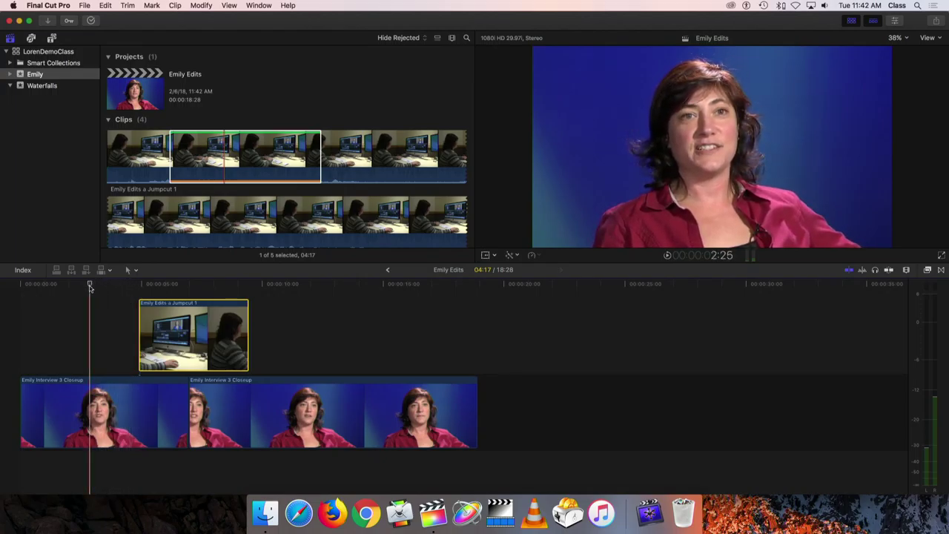
pyautogui.press('space')
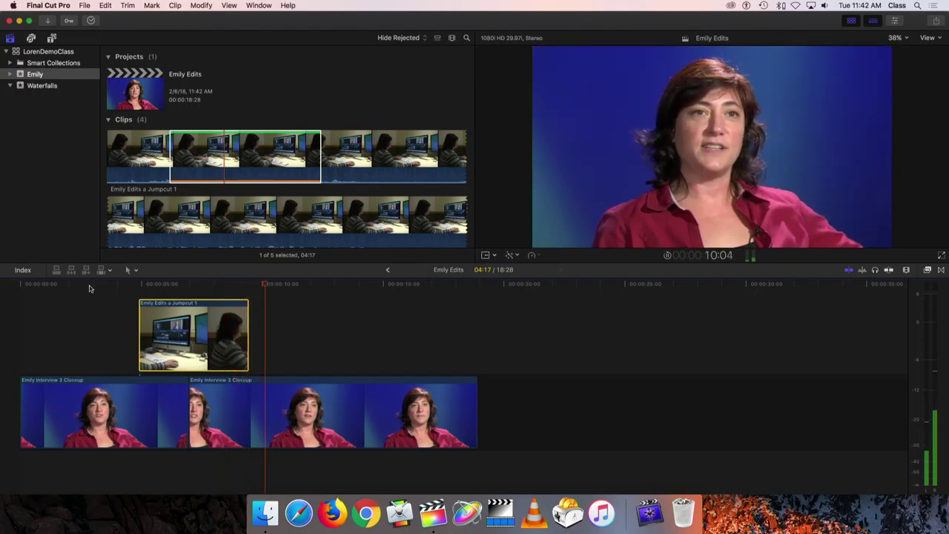
pyautogui.press('space')
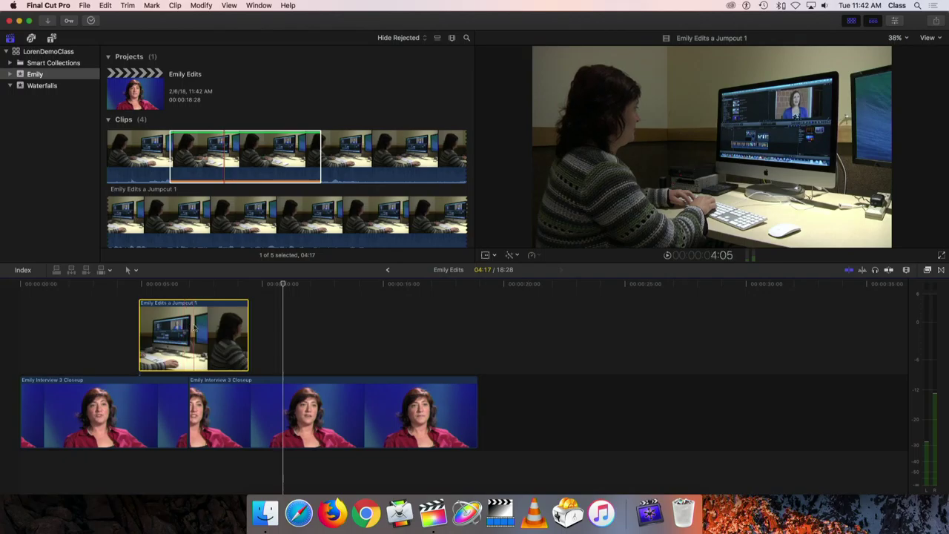
pyautogui.scroll(1, 185, 335)
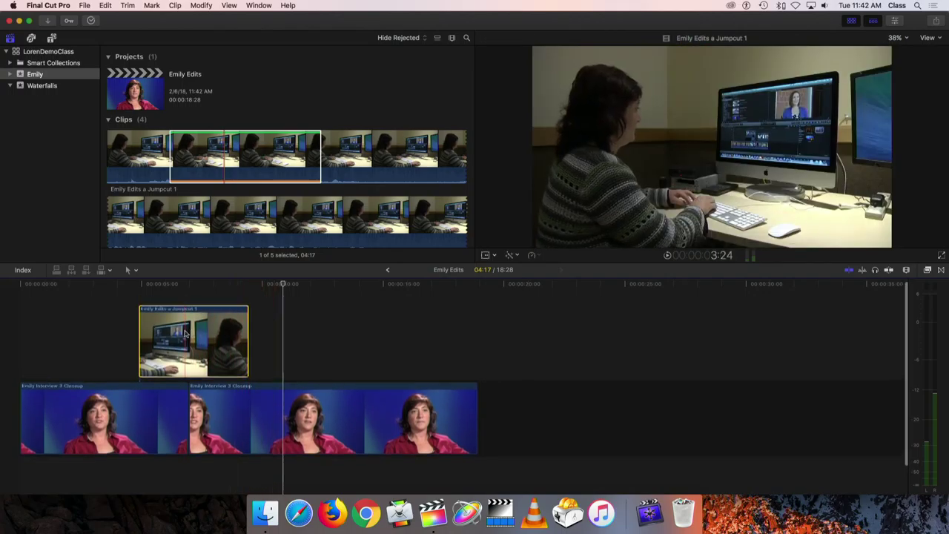
pyautogui.scroll(1, 185, 334)
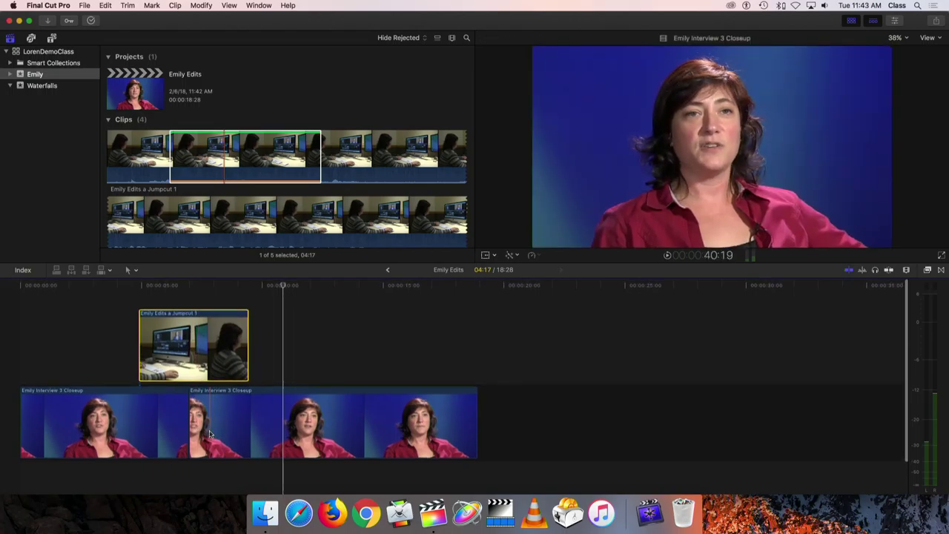
pyautogui.scroll(-2, 210, 434)
pyautogui.scroll(-1, 210, 433)
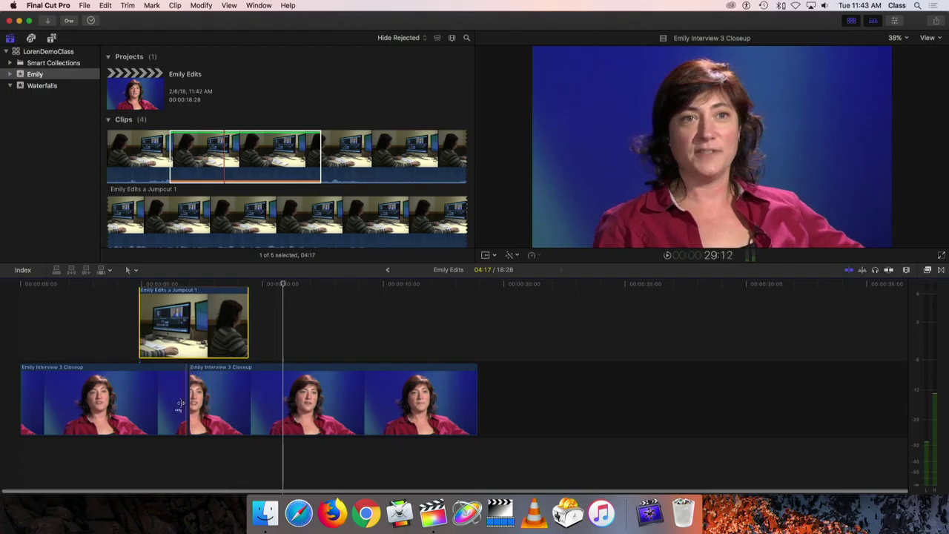
pyautogui.scroll(2, 200, 416)
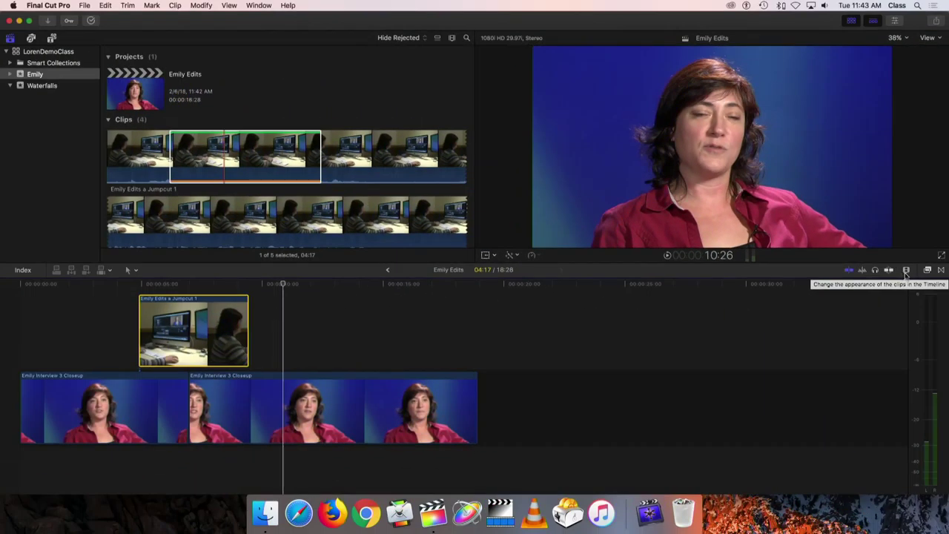
# Zoom the timeline out slightly with shorter clip height, and nudge the jumpcut cutaway earlier.
pyautogui.click(904, 269)
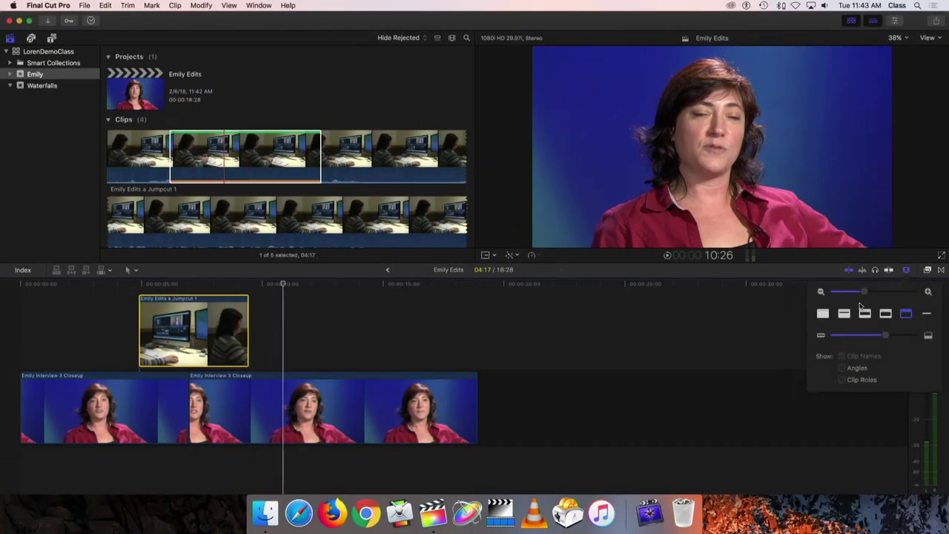
pyautogui.moveTo(864, 293); pyautogui.dragTo(862, 293)
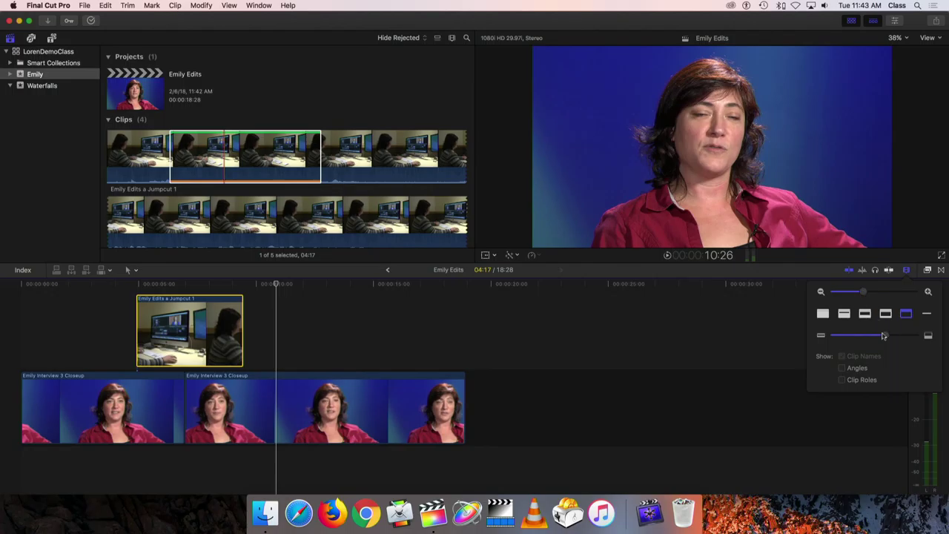
pyautogui.moveTo(884, 337); pyautogui.dragTo(868, 338)
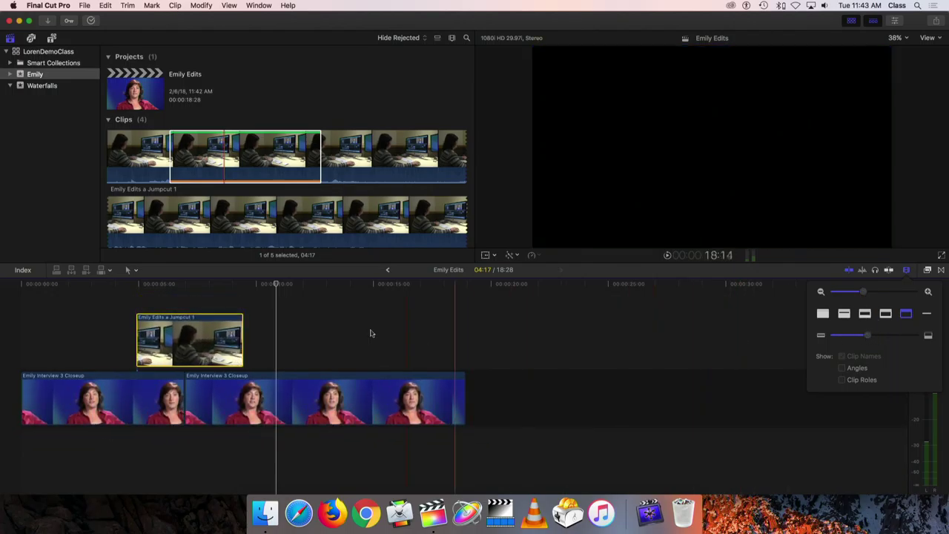
pyautogui.click(174, 324)
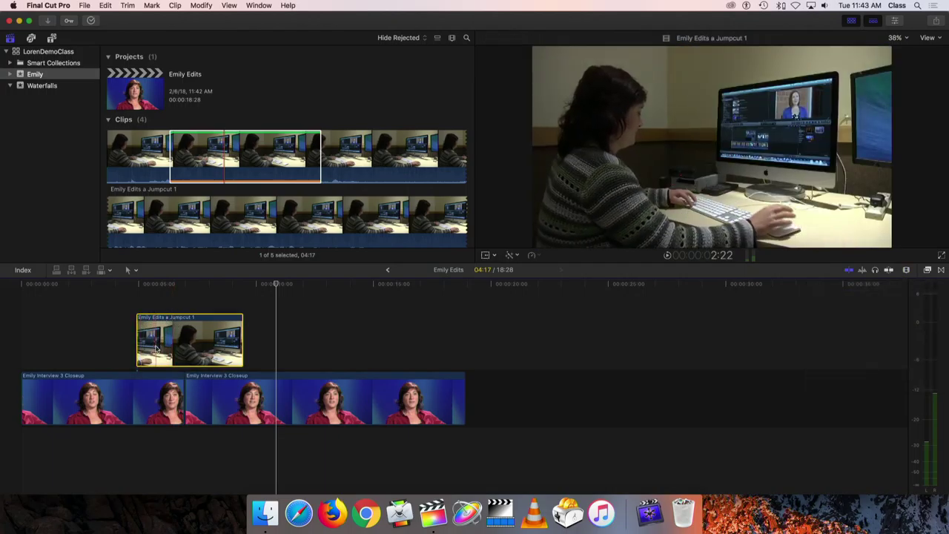
pyautogui.moveTo(189, 320)
pyautogui.mouseDown()
pyautogui.moveTo(160, 318)
pyautogui.moveTo(328, 319)
pyautogui.moveTo(154, 320)
pyautogui.moveTo(209, 319)
pyautogui.moveTo(185, 319)
pyautogui.mouseUp()
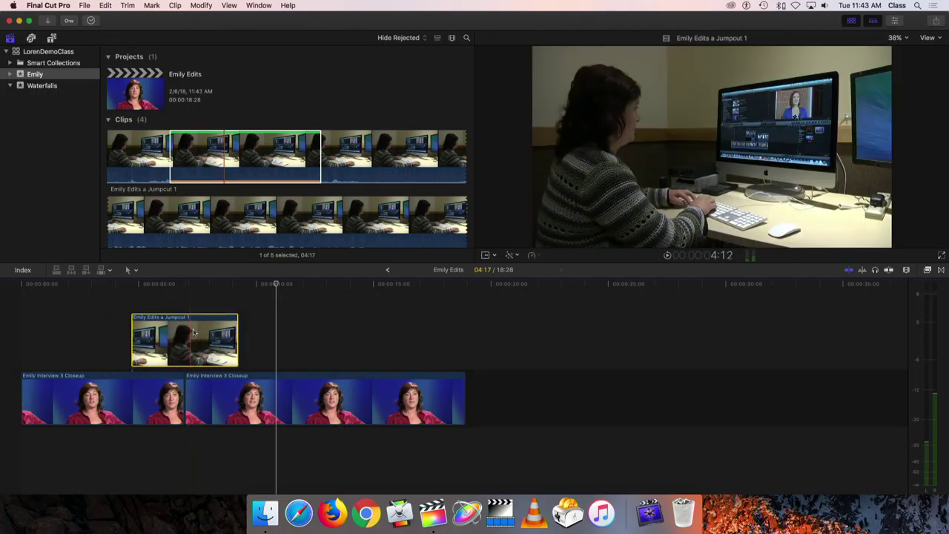
pyautogui.click(177, 392)
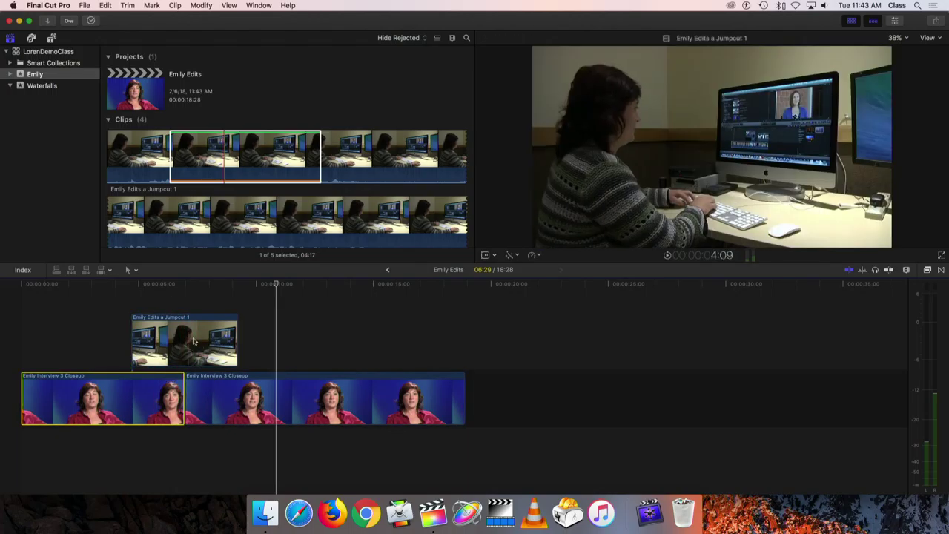
# Reposition the jumpcut cutaway about 12 frames later, still covering the interview jump cut.
pyautogui.moveTo(180, 320); pyautogui.dragTo(256, 317)
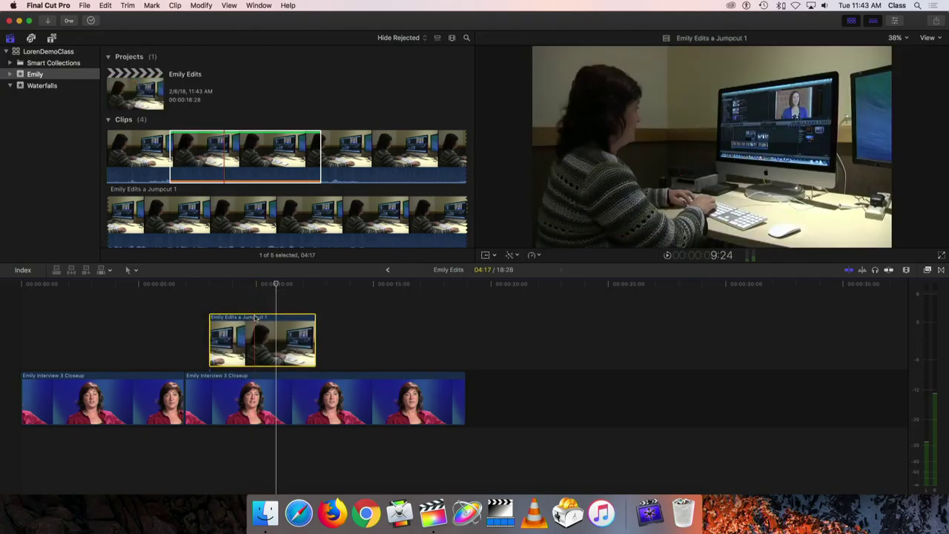
pyautogui.moveTo(222, 360); pyautogui.dragTo(141, 361)
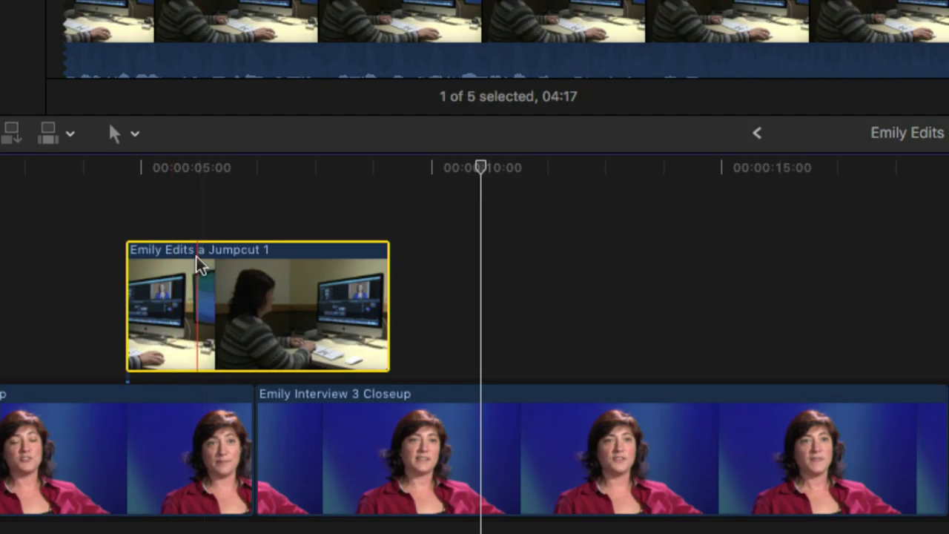
pyautogui.moveTo(195, 254); pyautogui.dragTo(218, 218)
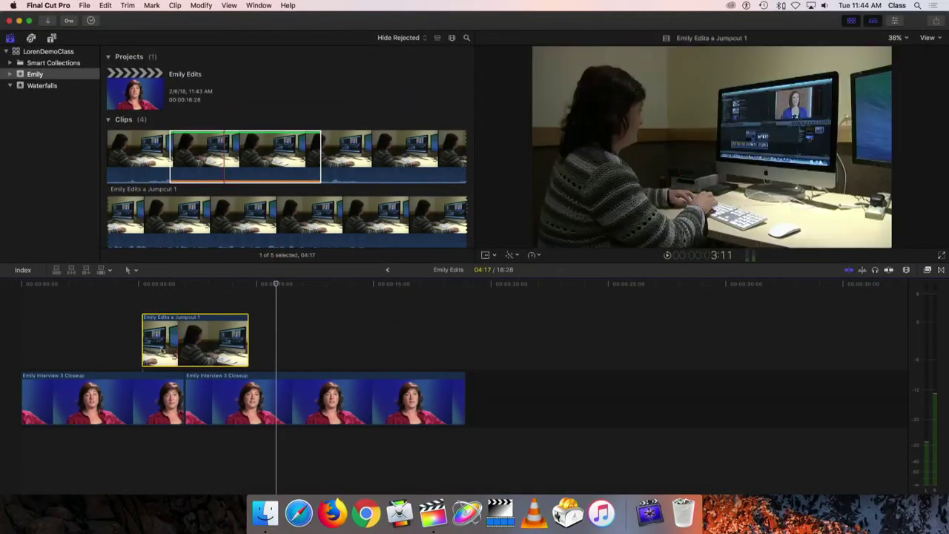
pyautogui.click(143, 381)
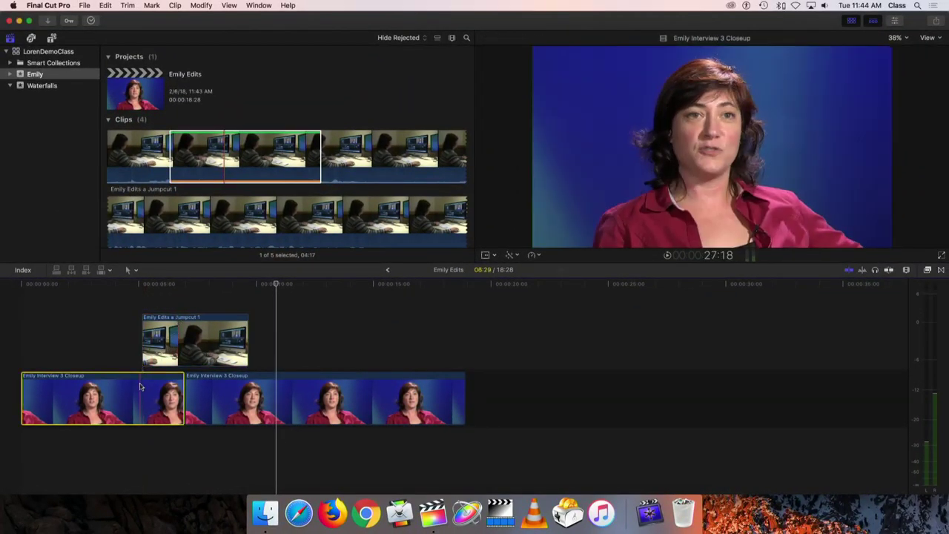
# Try moving the interview clips in the storyline and check the cutaway's position over the cut.
pyautogui.moveTo(115, 380)
pyautogui.mouseDown()
pyautogui.moveTo(207, 364)
pyautogui.moveTo(556, 369)
pyautogui.moveTo(182, 363)
pyautogui.moveTo(91, 382)
pyautogui.moveTo(102, 384)
pyautogui.mouseUp()
pyautogui.moveTo(237, 378)
pyautogui.mouseDown()
pyautogui.moveTo(523, 374)
pyautogui.moveTo(245, 377)
pyautogui.mouseUp()
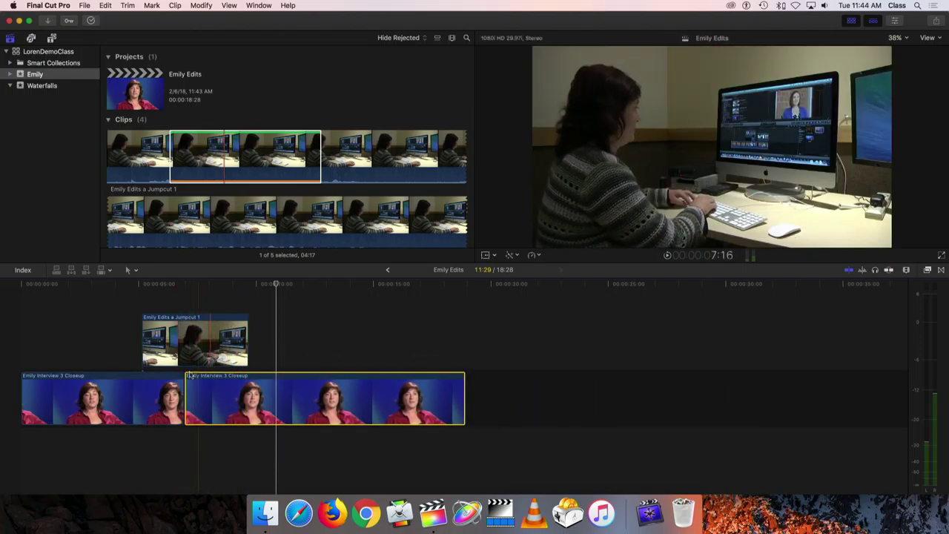
pyautogui.click(185, 319)
pyautogui.moveTo(184, 319)
pyautogui.mouseDown()
pyautogui.moveTo(265, 313)
pyautogui.moveTo(182, 318)
pyautogui.mouseUp()
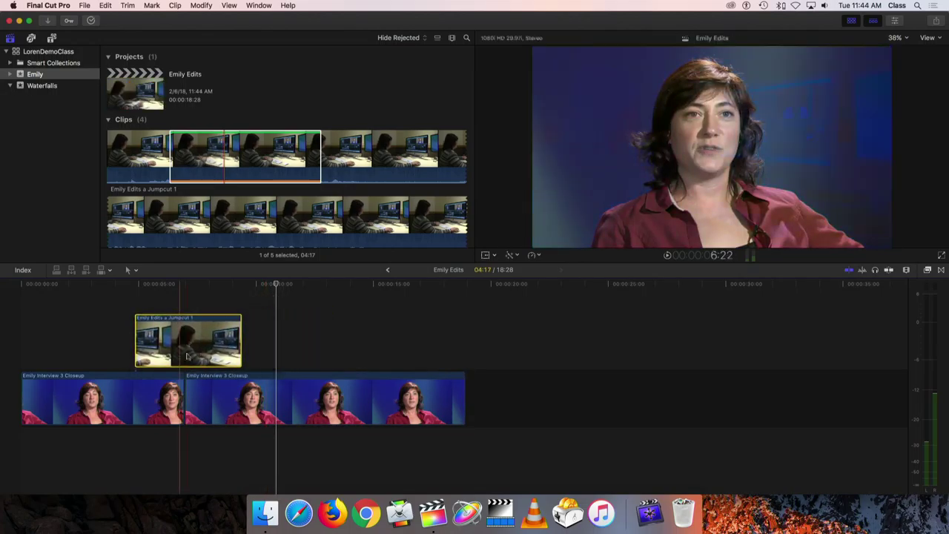
pyautogui.click(152, 382)
pyautogui.click(208, 382)
pyautogui.click(170, 381)
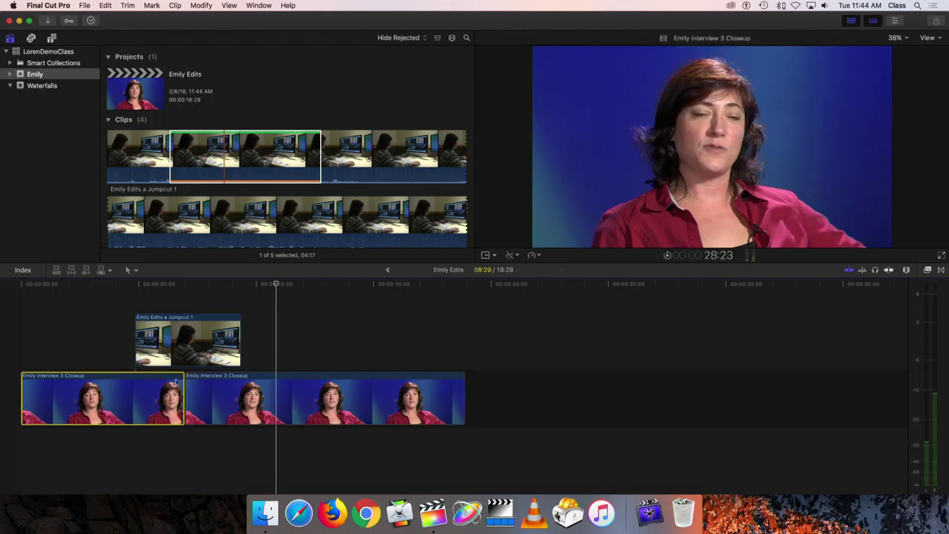
pyautogui.click(212, 380)
# Fine-tune the jumpcut cutaway to start slightly earlier, overlapping the first interview clip's end.
pyautogui.moveTo(192, 319)
pyautogui.mouseDown()
pyautogui.moveTo(212, 318)
pyautogui.moveTo(195, 318)
pyautogui.moveTo(189, 464)
pyautogui.moveTo(205, 306)
pyautogui.moveTo(176, 323)
pyautogui.mouseUp()
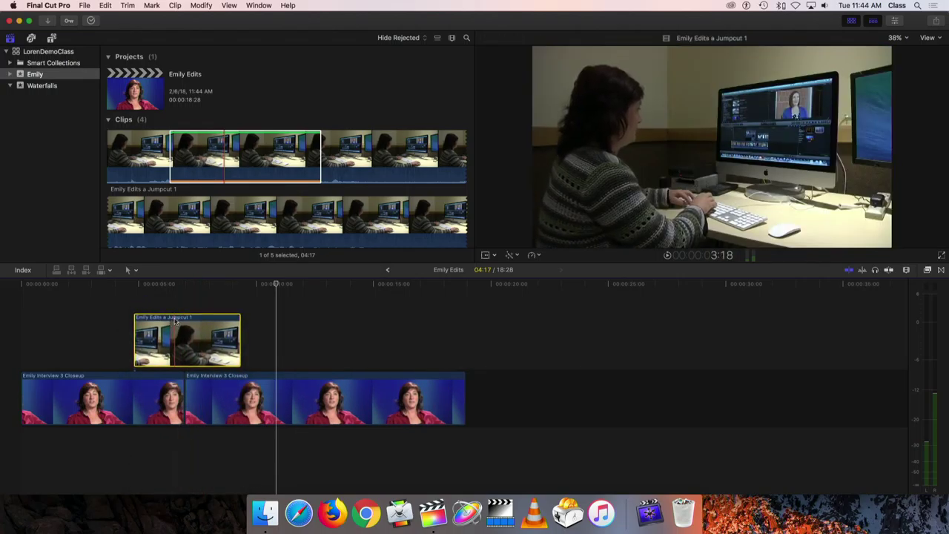
pyautogui.click(175, 320)
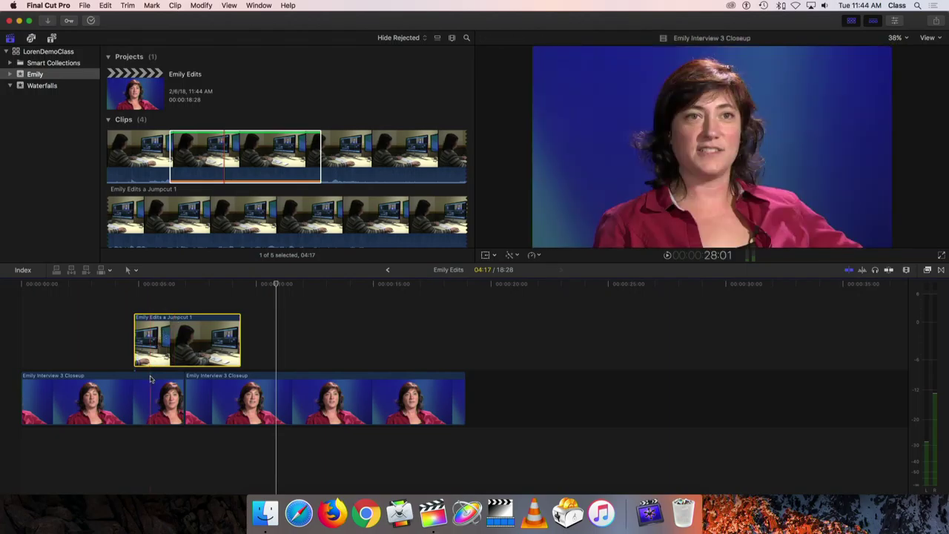
pyautogui.click(150, 379)
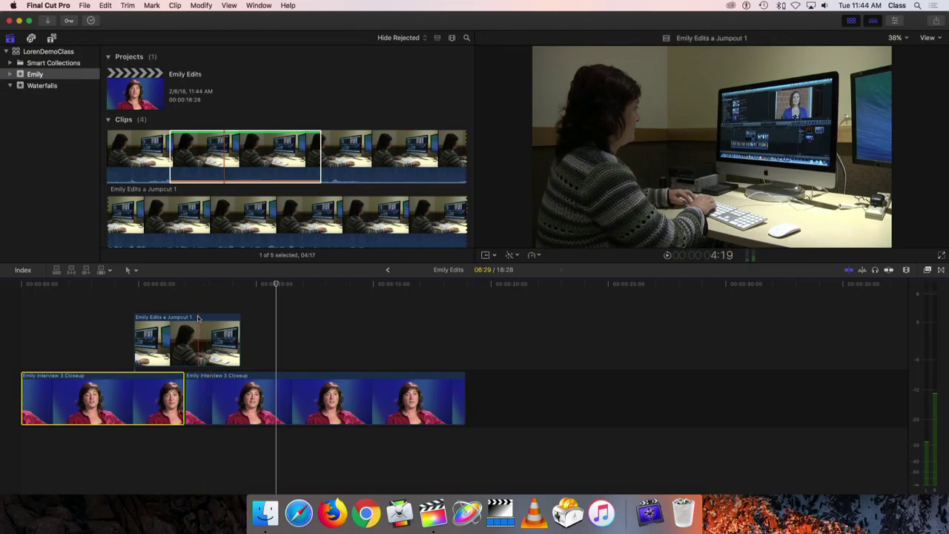
pyautogui.moveTo(198, 318); pyautogui.dragTo(195, 318)
pyautogui.click(190, 285)
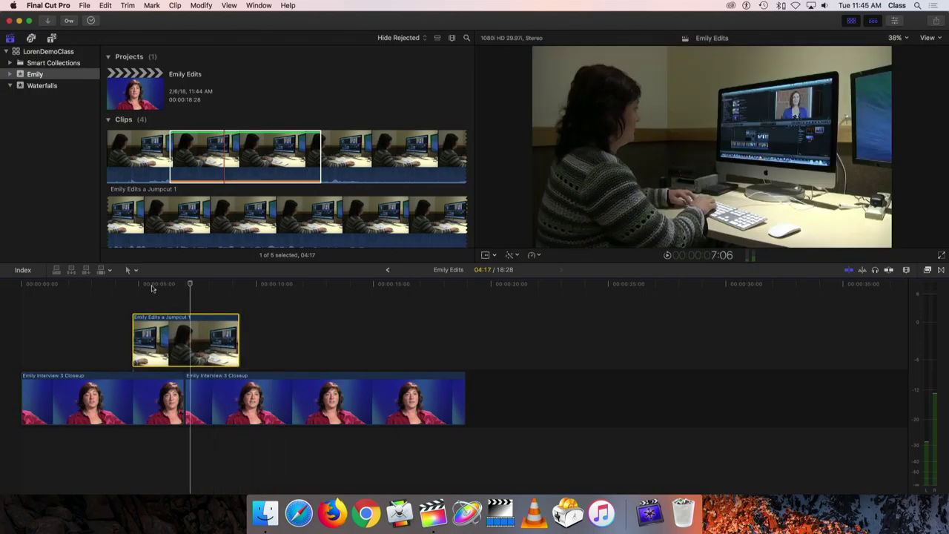
pyautogui.click(110, 286)
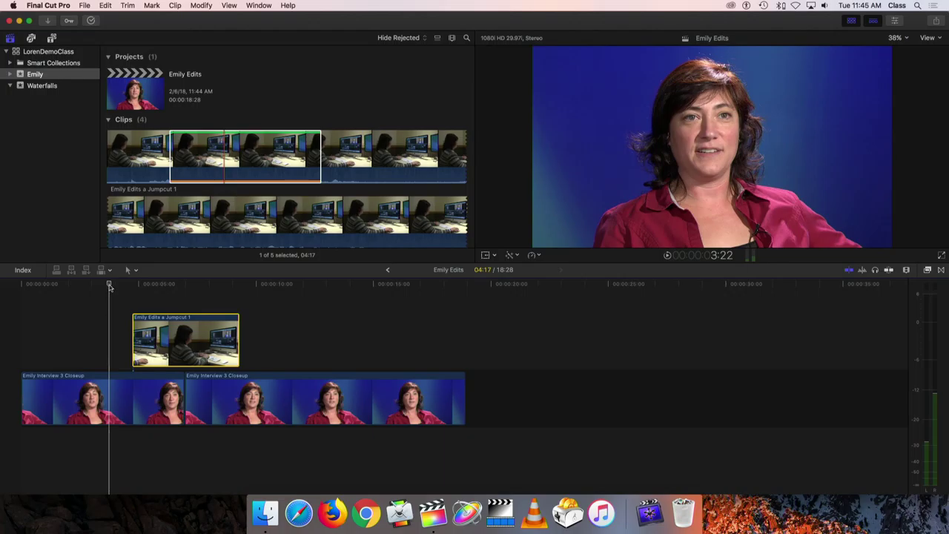
pyautogui.click(103, 287)
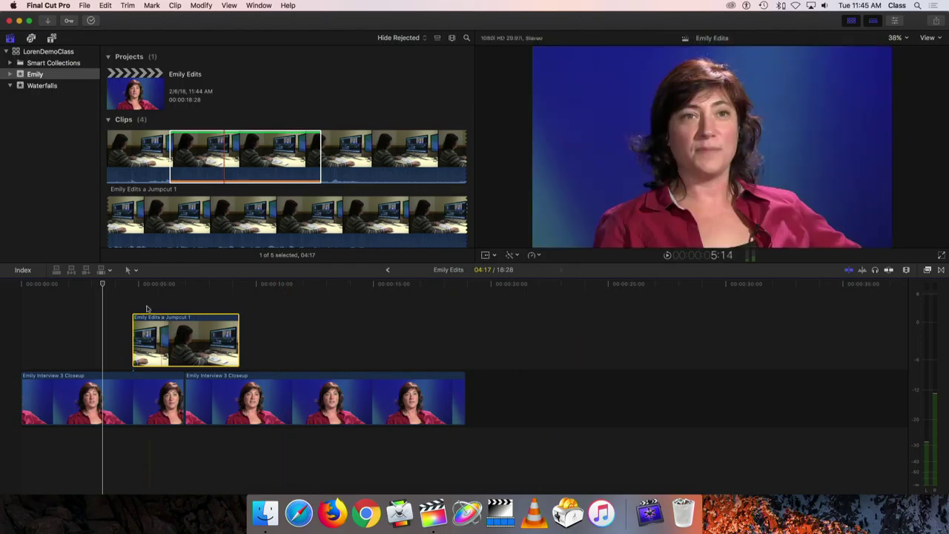
pyautogui.press('space')
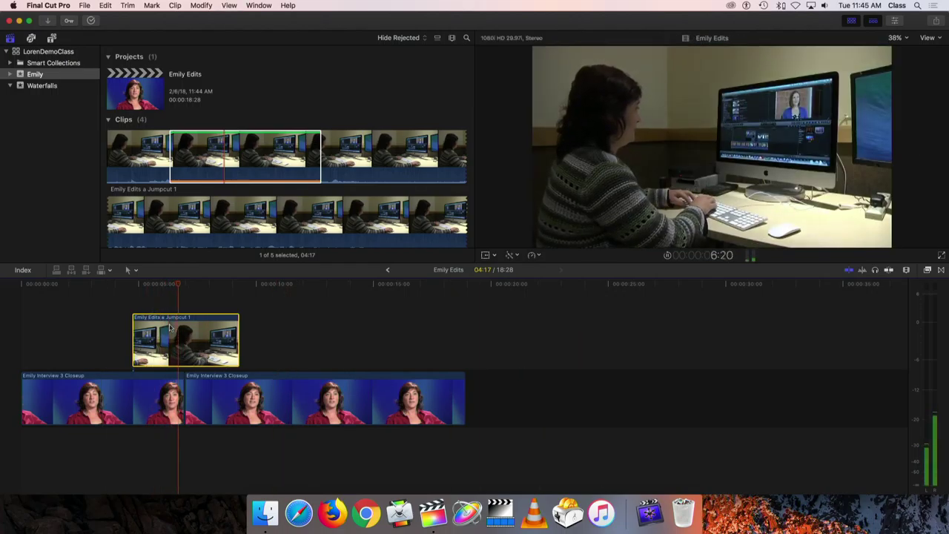
pyautogui.click(88, 287)
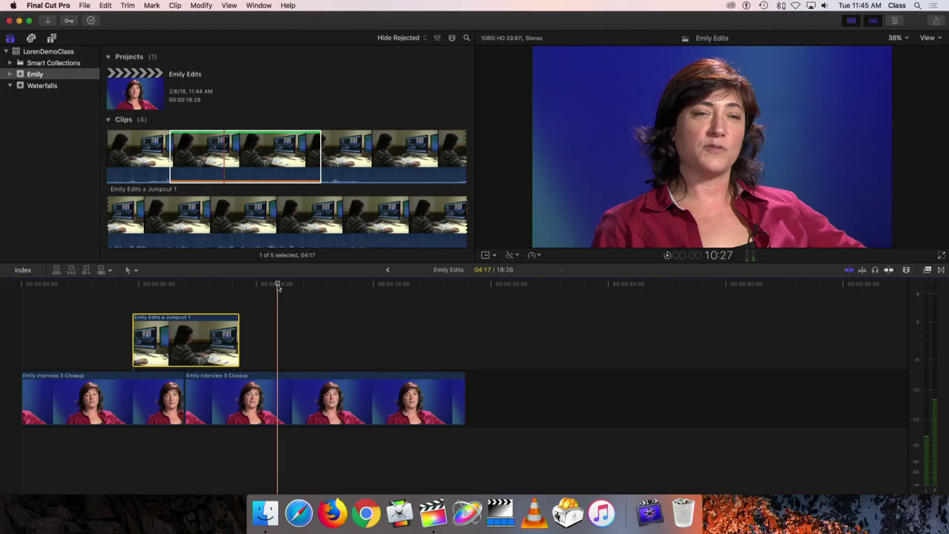
pyautogui.moveTo(278, 287); pyautogui.dragTo(276, 287)
# Find Emily Hand Clicking Close Up 1, mark its 3:26 range, and drag it toward the timeline.
pyautogui.scroll(-8, 315, 222)
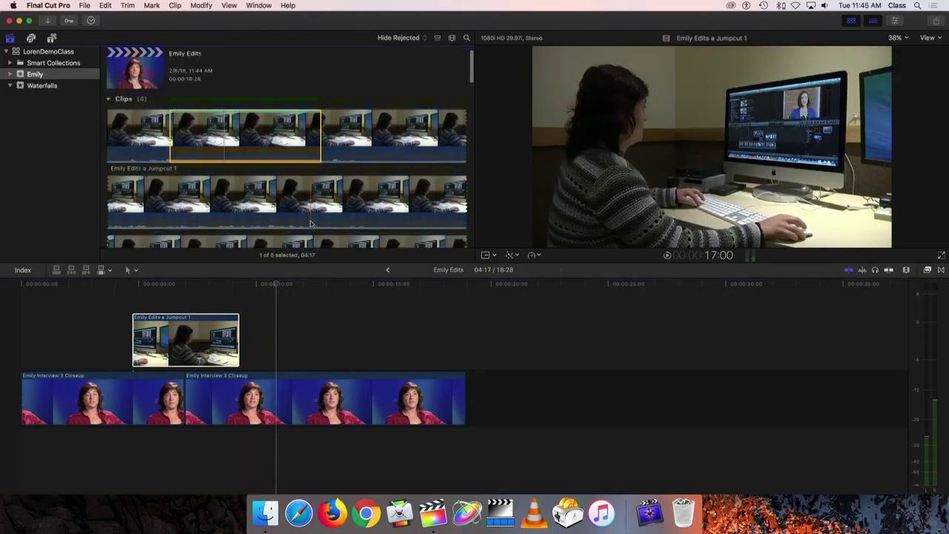
pyautogui.scroll(-3, 310, 225)
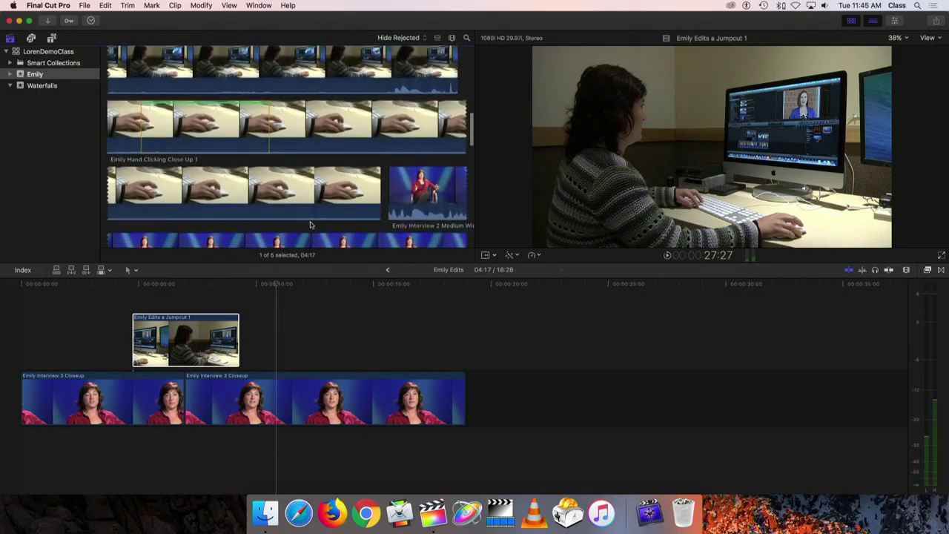
pyautogui.hotkey('shift', 'f')
pyautogui.scroll(-6, 244, 185)
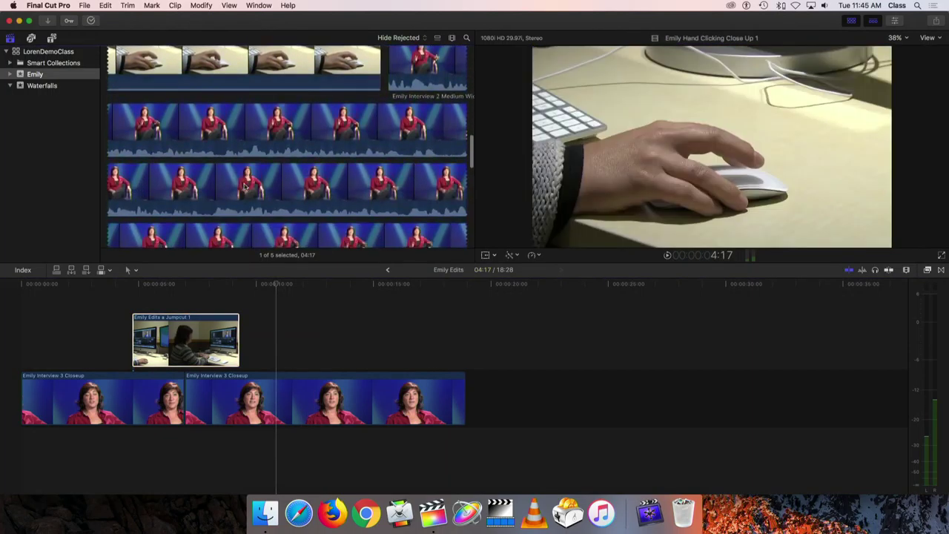
pyautogui.hotkey('ctrl', 'y')
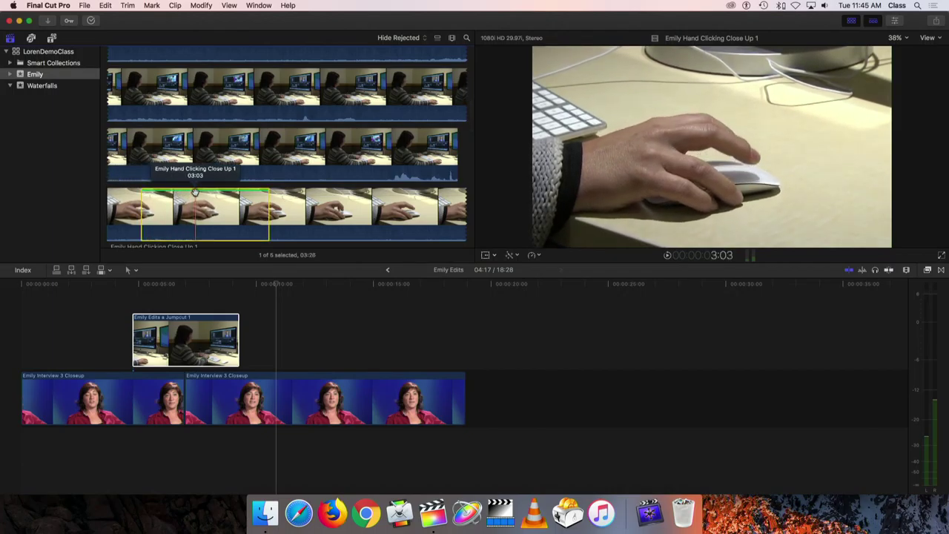
pyautogui.scroll(5, 195, 194)
pyautogui.scroll(-3, 195, 197)
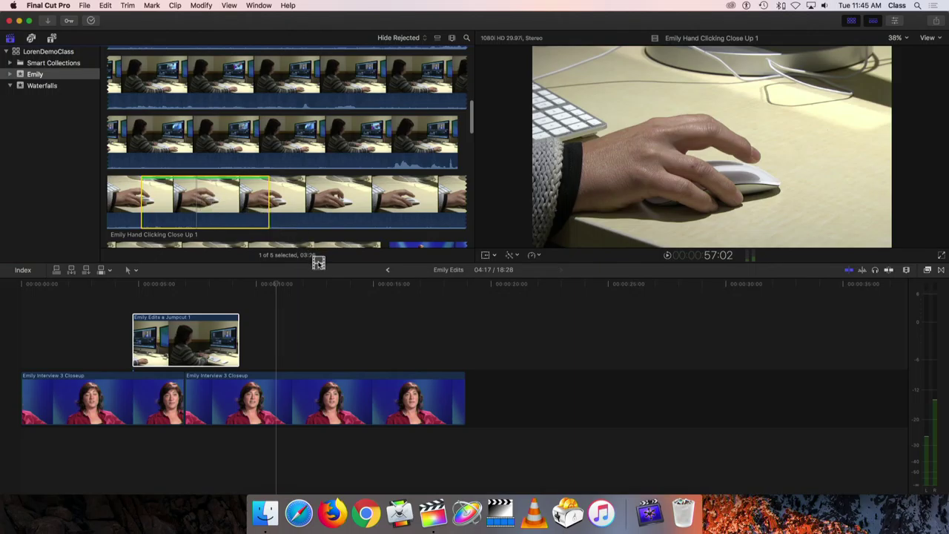
pyautogui.moveTo(318, 263); pyautogui.dragTo(231, 343)
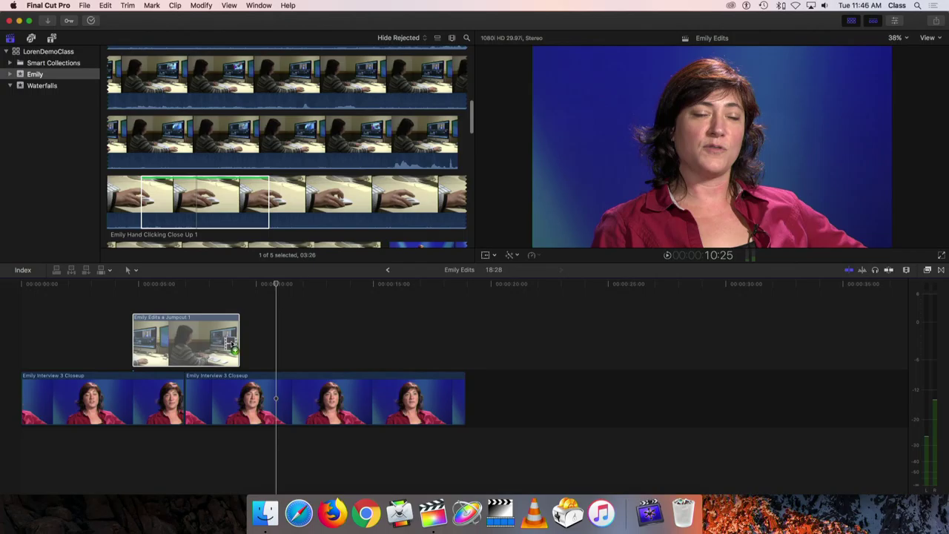
# Connect the hand close-up after the wide editing shot, sliding it 11 frames earlier, then slightly later.
pyautogui.moveTo(239, 342); pyautogui.dragTo(255, 344)
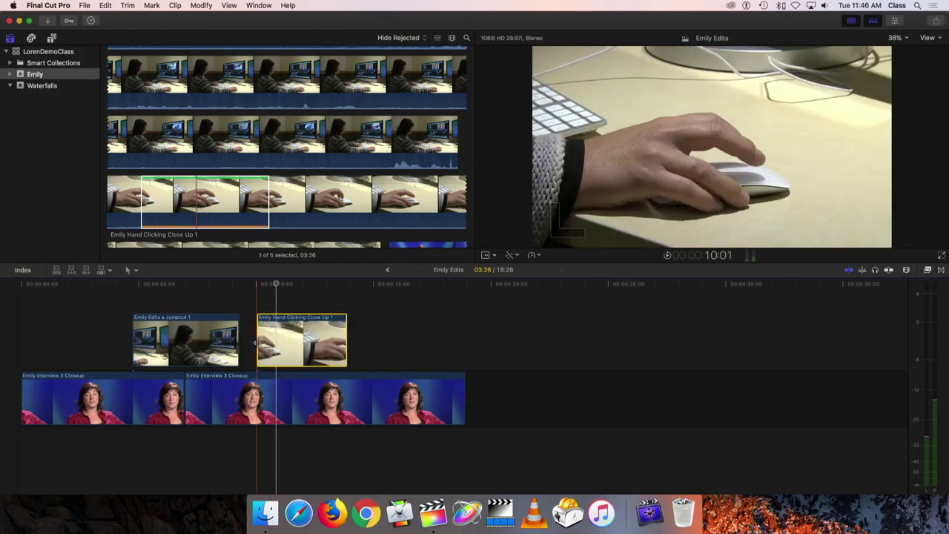
pyautogui.moveTo(304, 342); pyautogui.dragTo(298, 343)
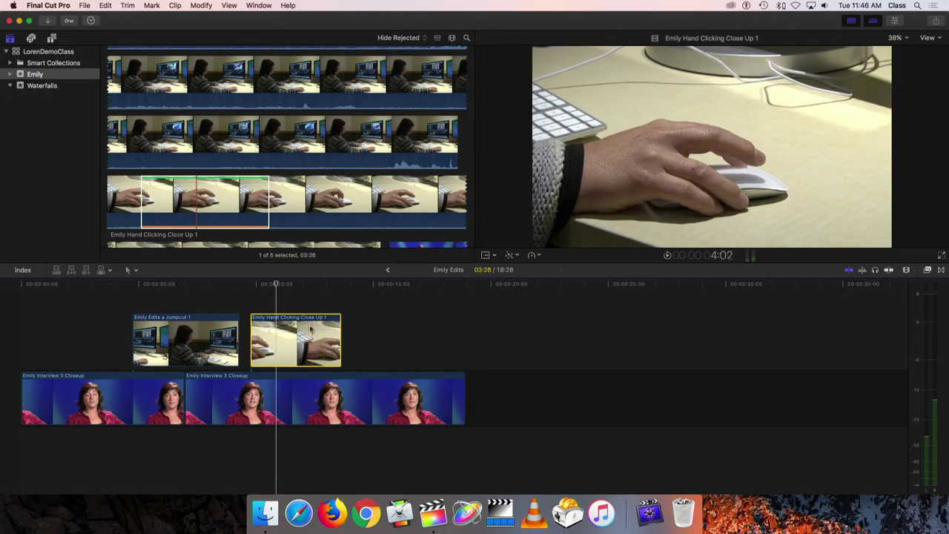
pyautogui.moveTo(320, 324); pyautogui.dragTo(321, 329)
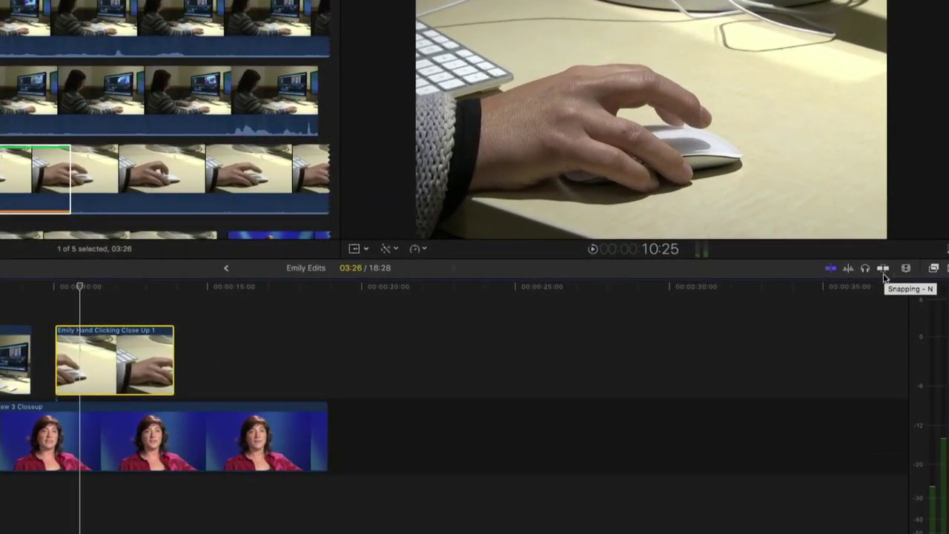
# Turn snapping on and drag Emily Hand Clicking Close Up 1 flush against the Jumpcut cutaway's end.
pyautogui.click(883, 272)
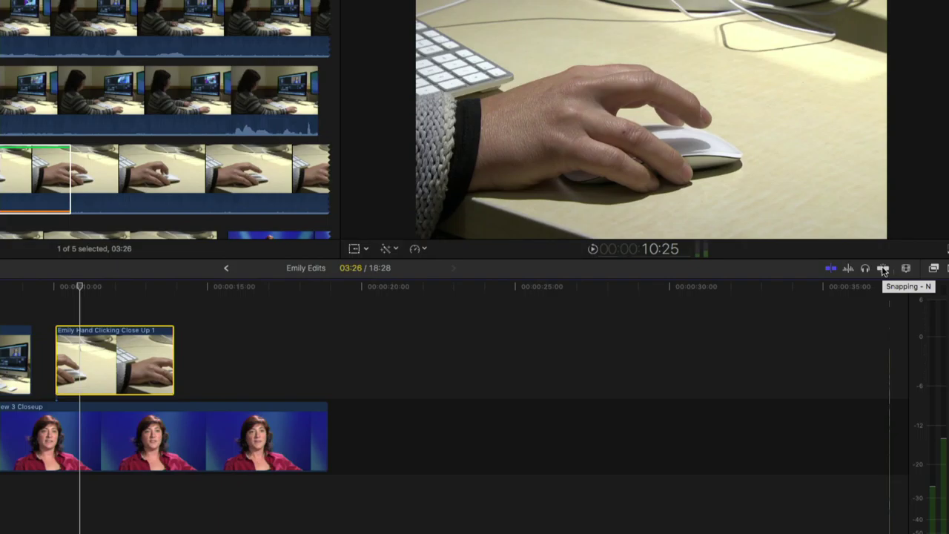
pyautogui.click(882, 271)
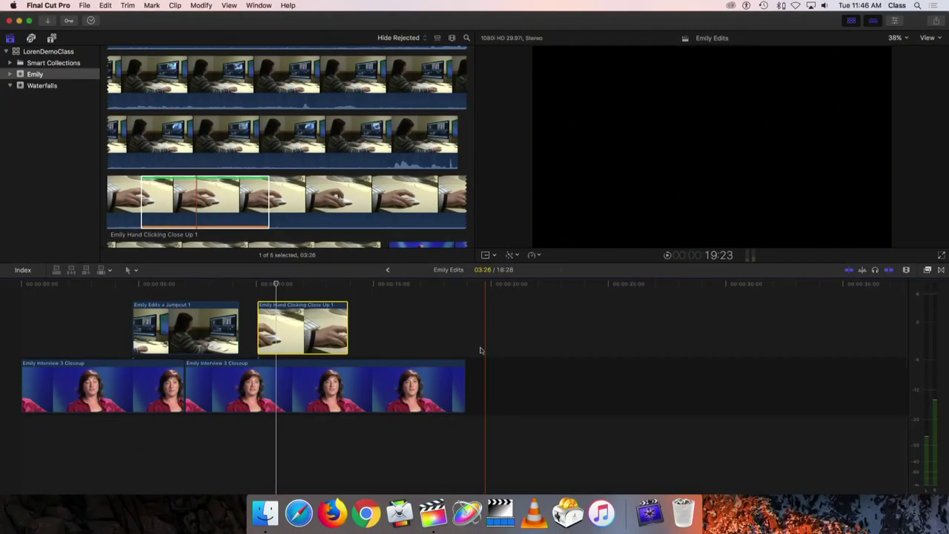
pyautogui.moveTo(301, 307); pyautogui.dragTo(185, 295)
pyautogui.click(275, 285)
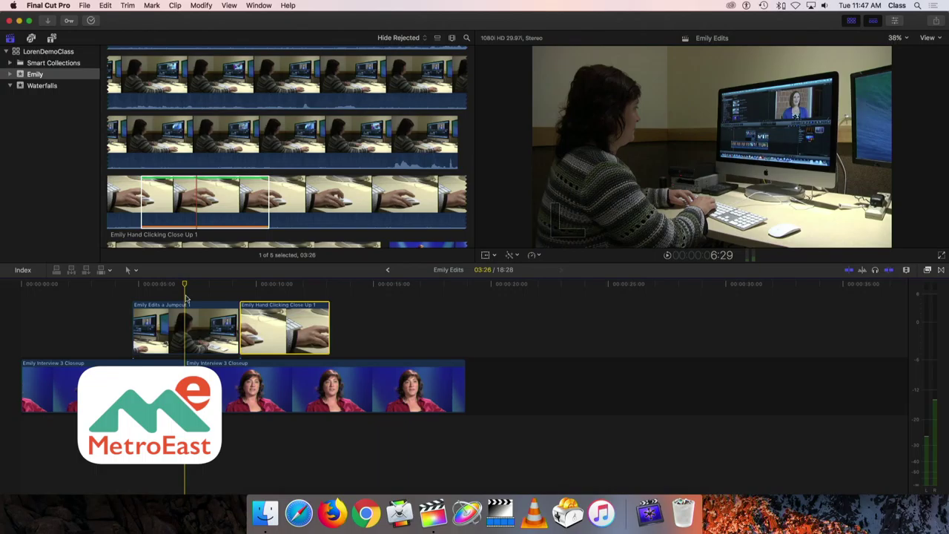
pyautogui.moveTo(185, 295); pyautogui.dragTo(284, 291)
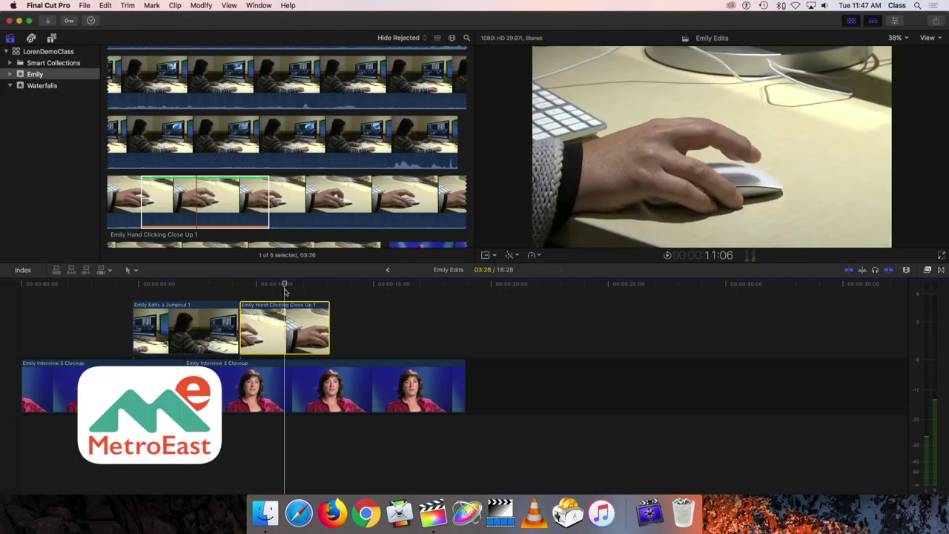
pyautogui.moveTo(285, 291); pyautogui.dragTo(206, 286)
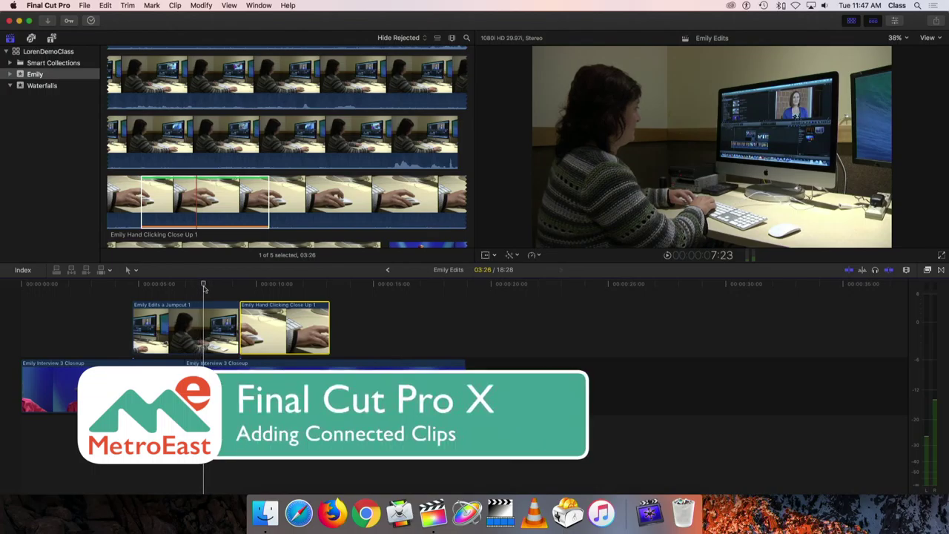
pyautogui.moveTo(212, 288)
pyautogui.mouseDown()
pyautogui.moveTo(227, 289)
pyautogui.moveTo(201, 292)
pyautogui.moveTo(253, 295)
pyautogui.moveTo(213, 296)
pyautogui.mouseUp()
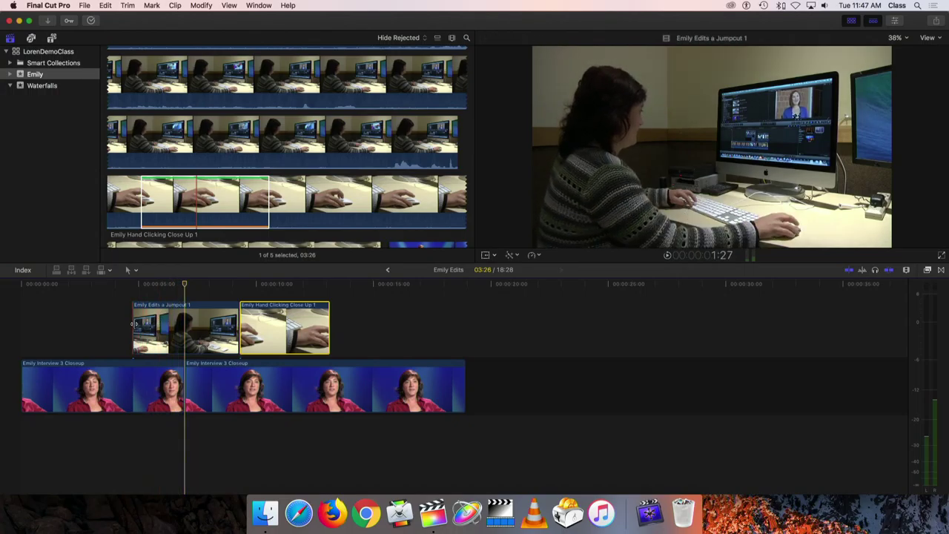
# Start the wide editing shot later, butt the shortened hand close-up against it, and review the cut.
pyautogui.moveTo(134, 324); pyautogui.dragTo(184, 307)
pyautogui.moveTo(269, 310); pyautogui.dragTo(236, 310)
pyautogui.moveTo(295, 327); pyautogui.dragTo(259, 318)
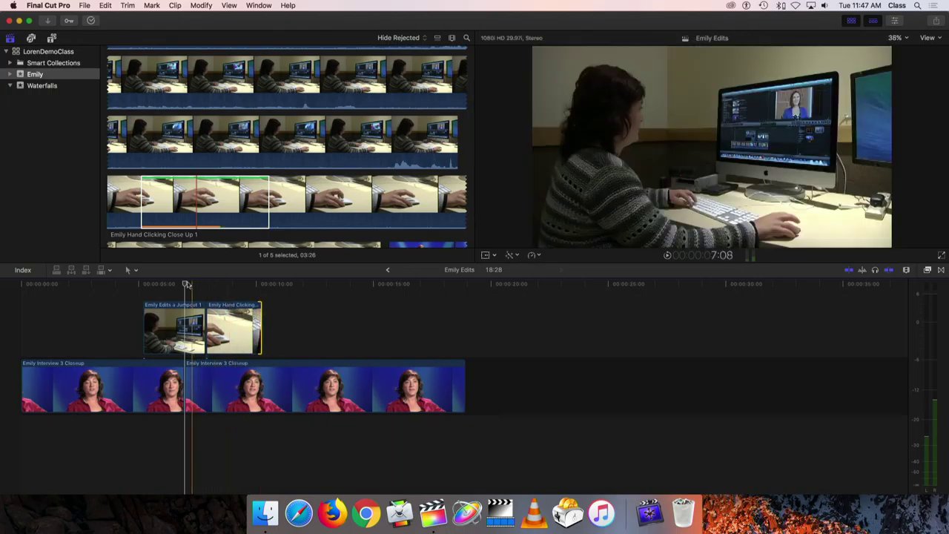
pyautogui.moveTo(185, 285)
pyautogui.mouseDown()
pyautogui.moveTo(141, 285)
pyautogui.moveTo(237, 295)
pyautogui.moveTo(186, 299)
pyautogui.moveTo(206, 295)
pyautogui.moveTo(193, 294)
pyautogui.mouseUp()
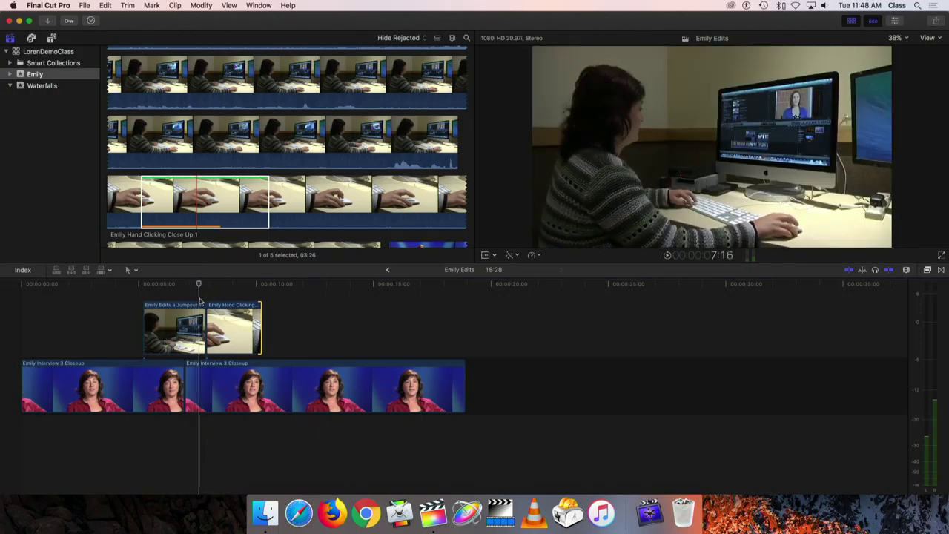
pyautogui.moveTo(199, 299); pyautogui.dragTo(192, 301)
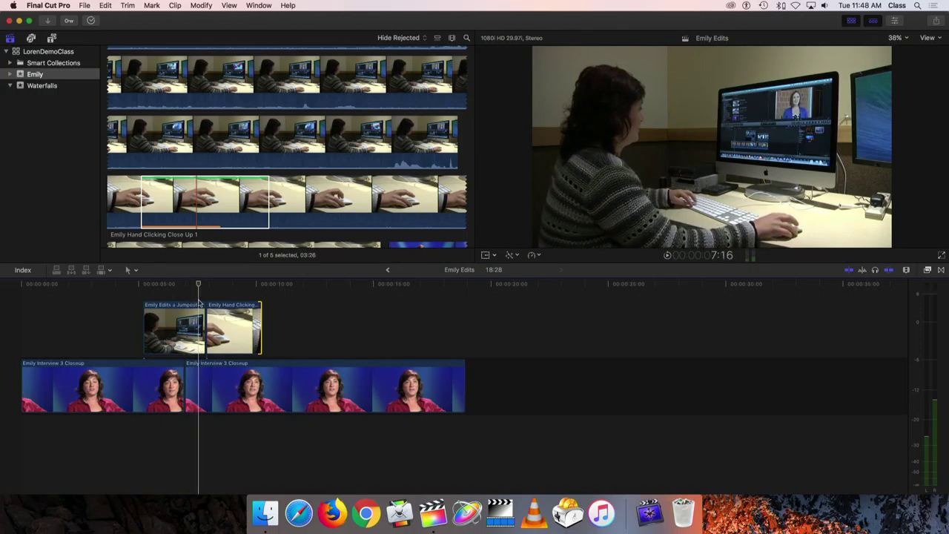
# Select the Emily Hand Clicking Close Up 1 cutaway in the timeline.
pyautogui.click(214, 330)
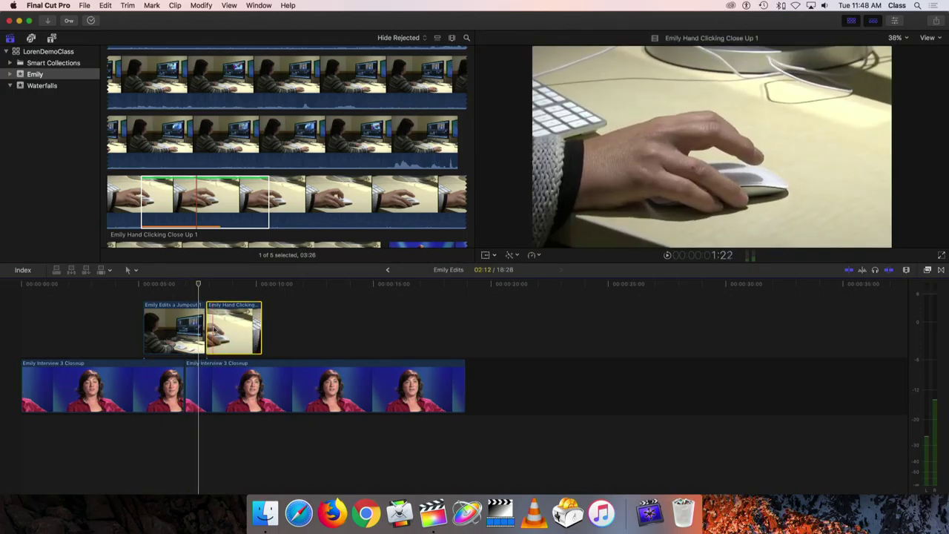